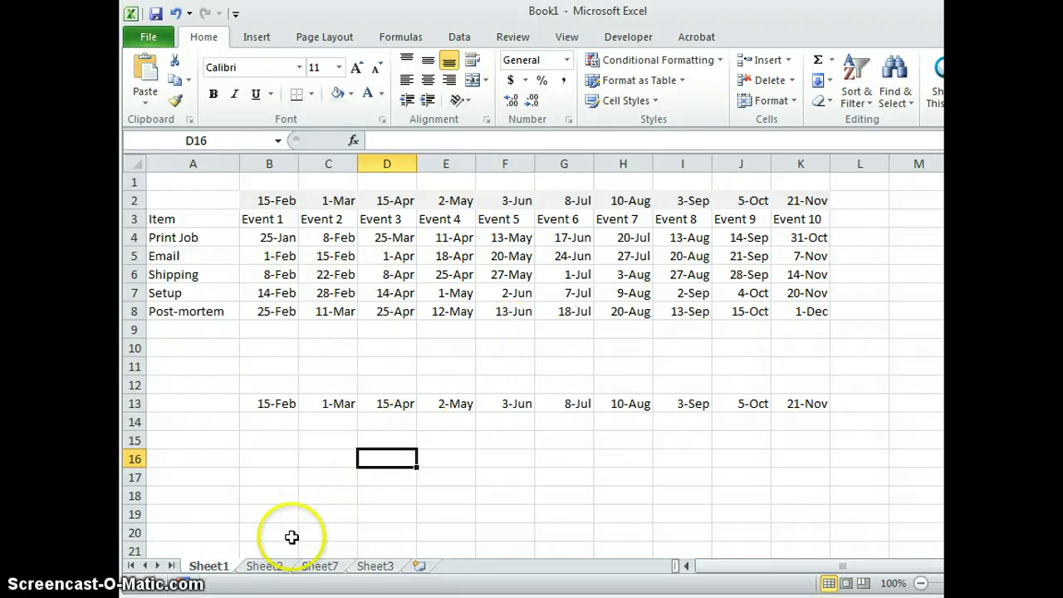
# Review the Event, Item and Deadline columns of the task list on Sheet2.
pyautogui.click(278, 568)
pyautogui.click(363, 493)
pyautogui.click(184, 159)
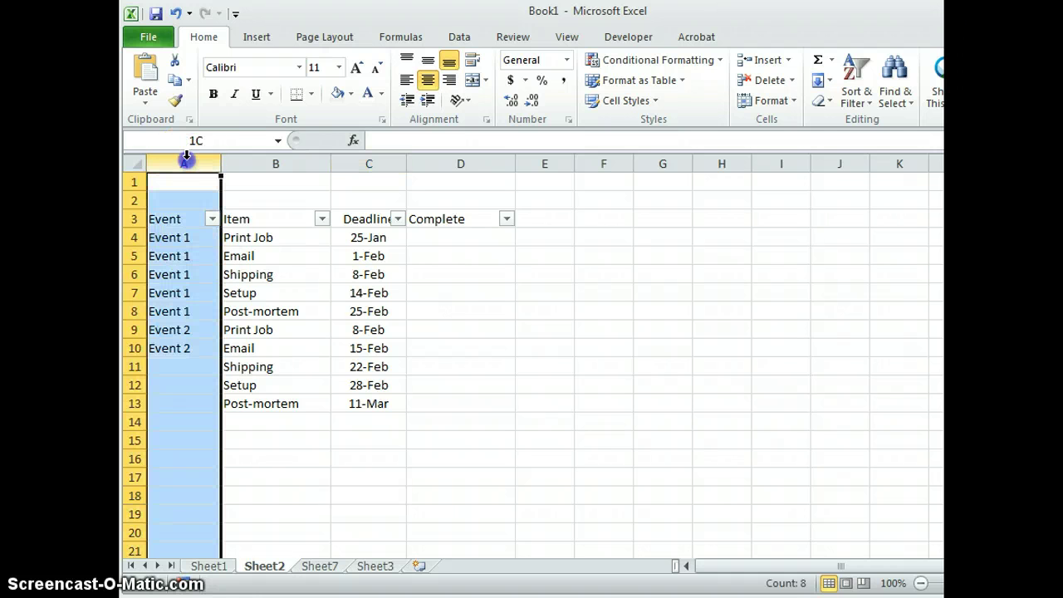
pyautogui.click(275, 164)
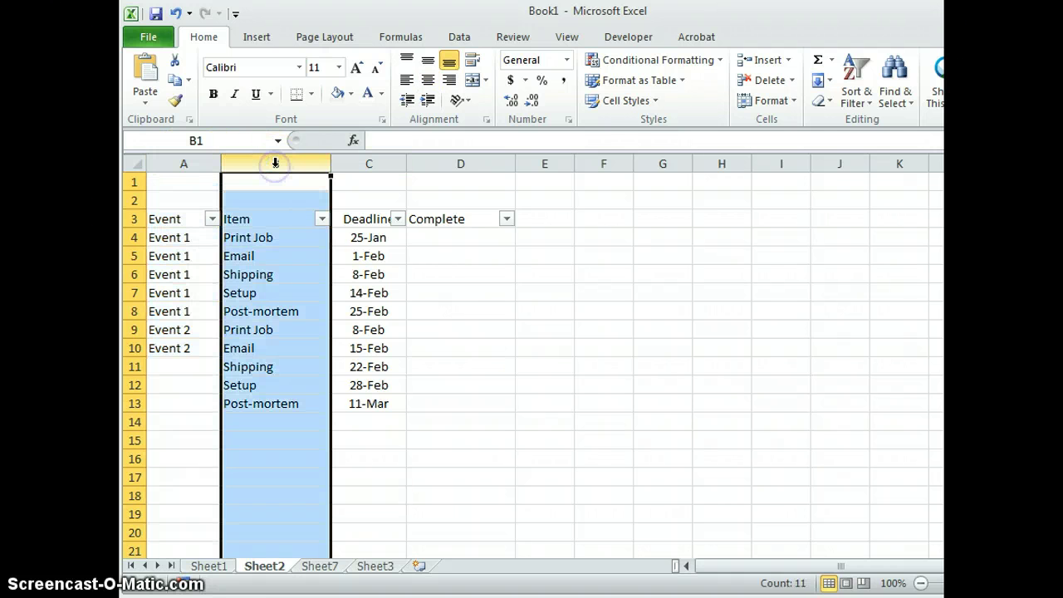
pyautogui.click(385, 163)
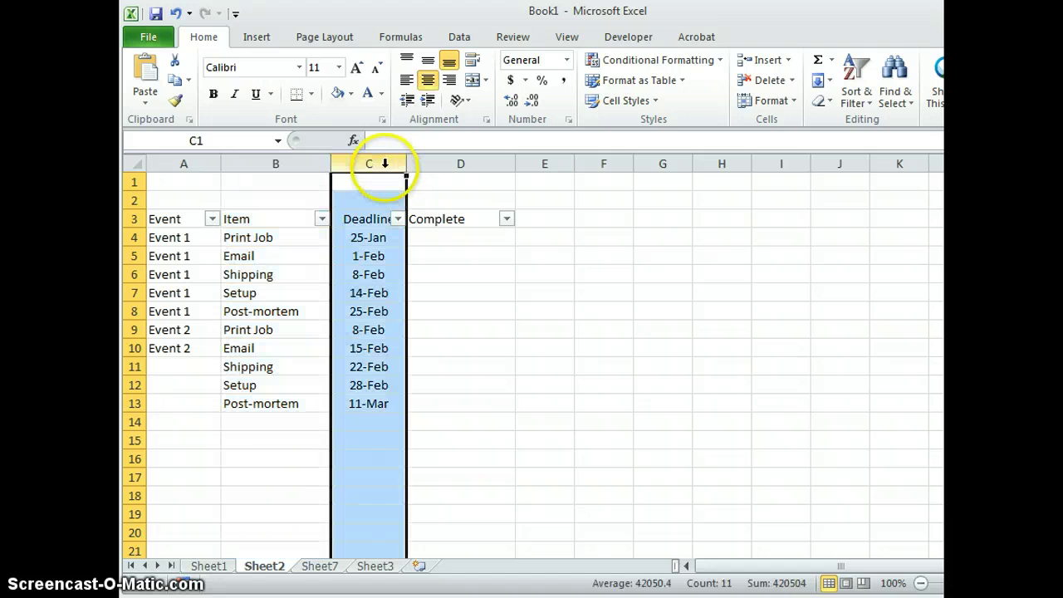
pyautogui.click(570, 383)
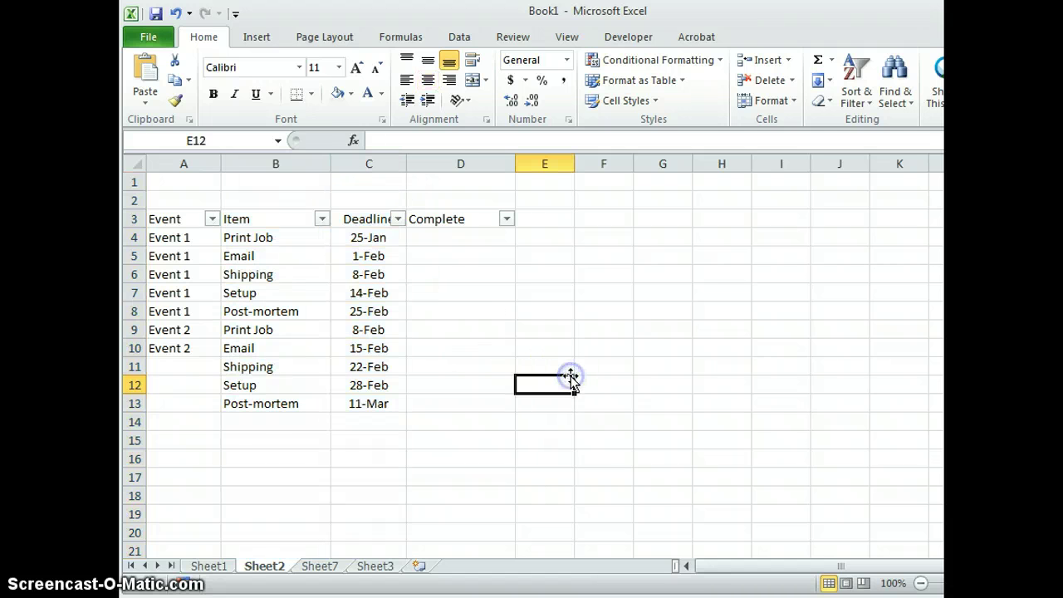
# Filter the Deadline column on Sheet2 to show only January and February 2015 dates.
pyautogui.click(399, 219)
pyautogui.click(231, 390)
pyautogui.click(233, 420)
pyautogui.click(232, 434)
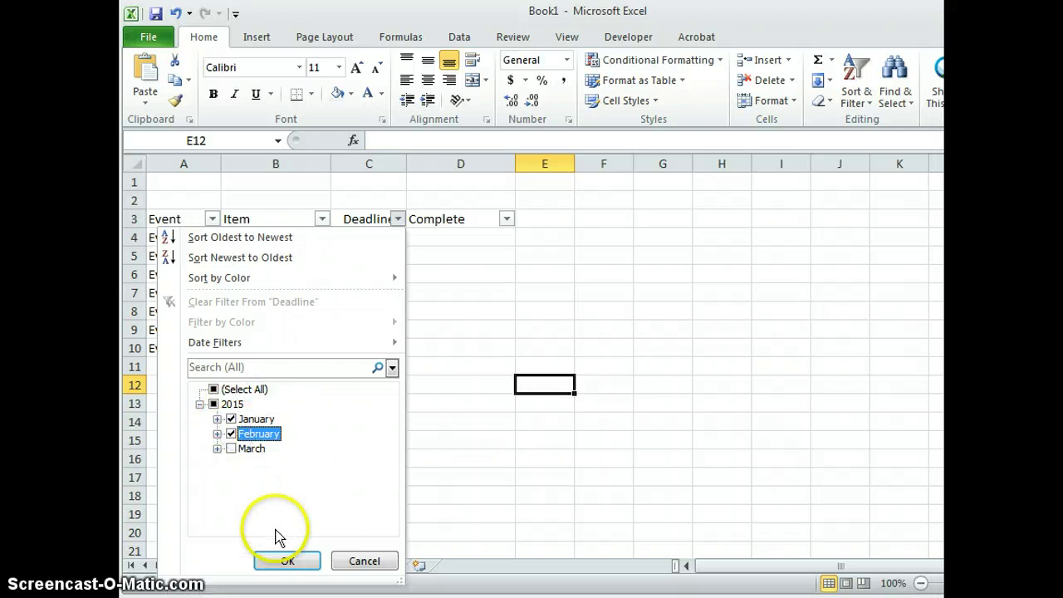
pyautogui.click(285, 555)
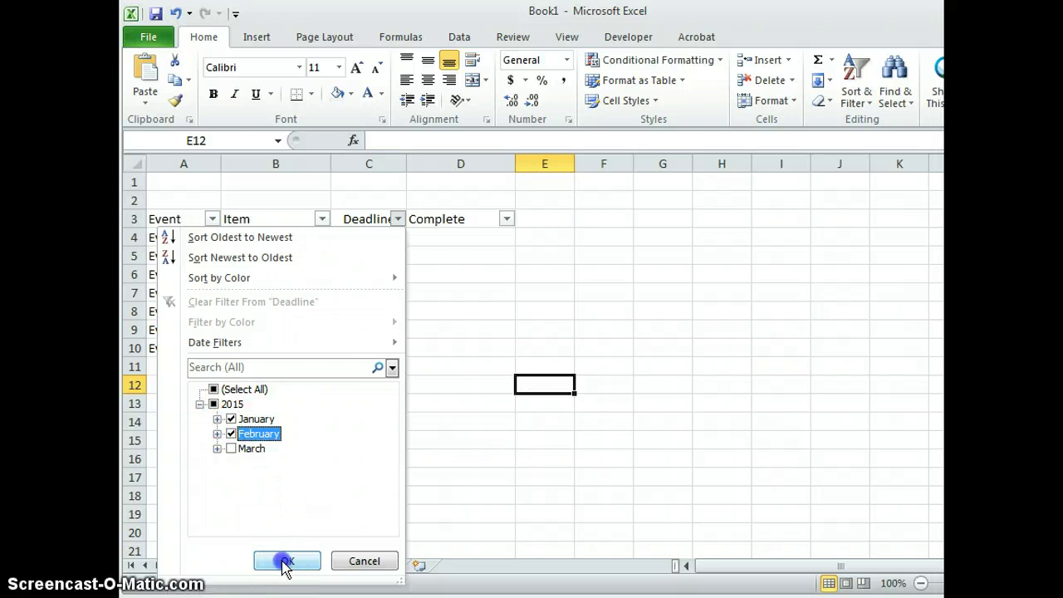
# Narrow the Deadline filter to January dates only by excluding February.
pyautogui.click(399, 219)
pyautogui.click(232, 434)
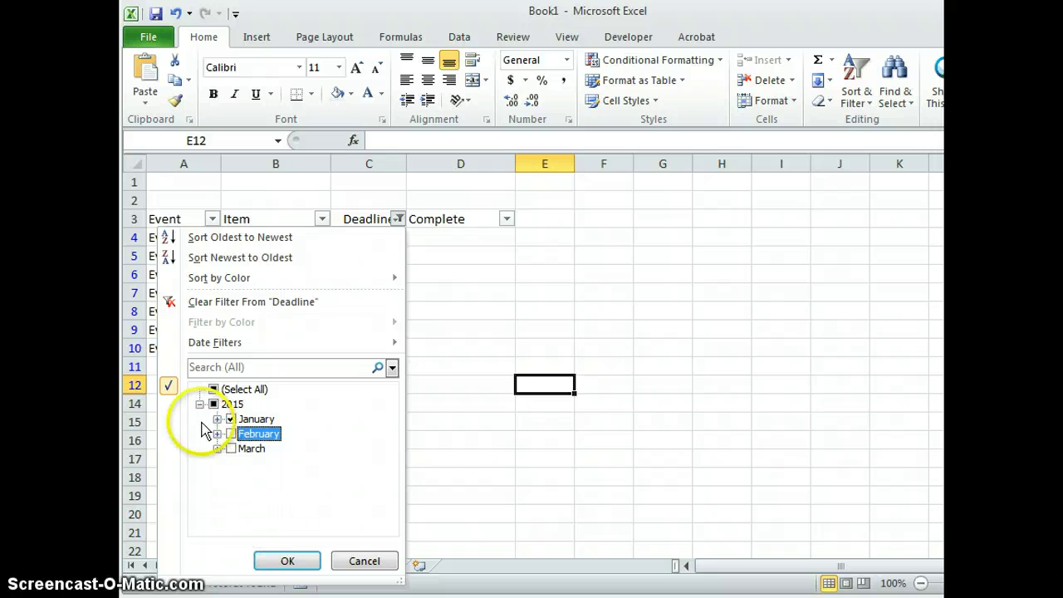
pyautogui.click(217, 419)
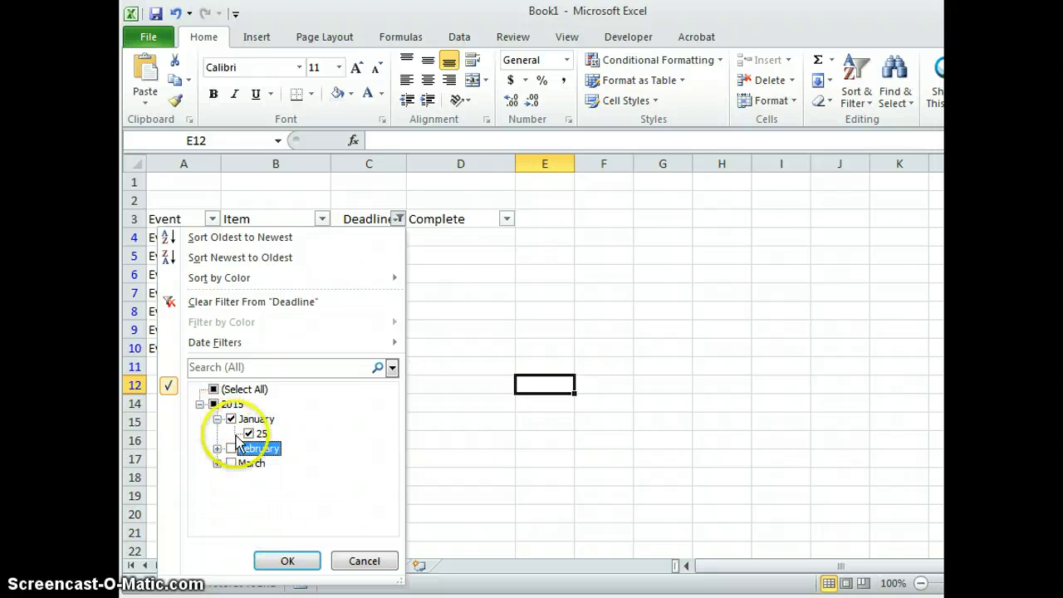
pyautogui.click(285, 560)
pyautogui.click(427, 438)
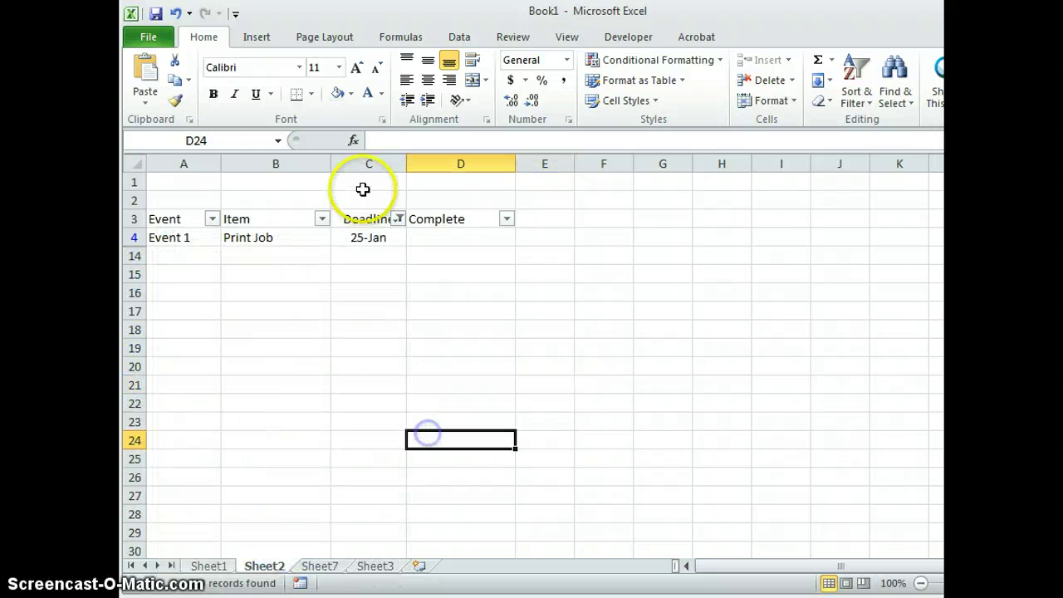
# Include February and March in the Deadline filter again so every task is listed.
pyautogui.click(401, 220)
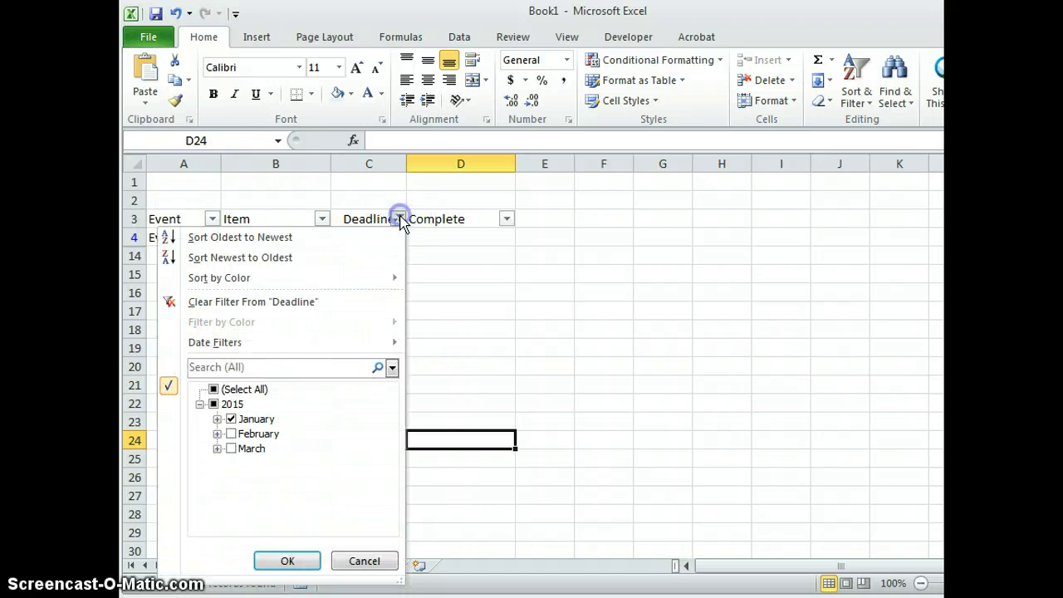
pyautogui.click(231, 434)
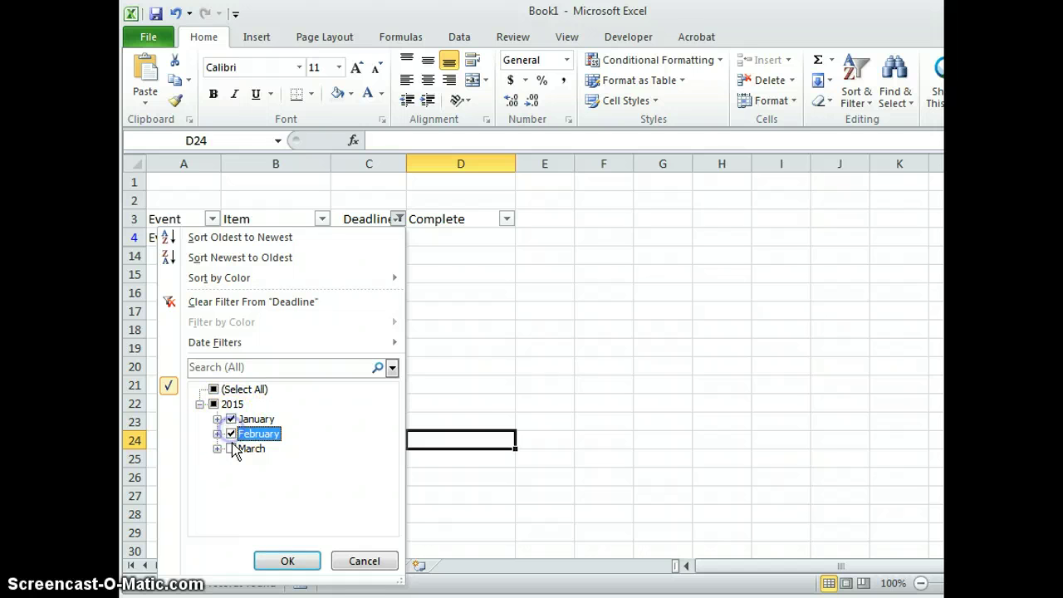
pyautogui.click(319, 561)
pyautogui.click(554, 363)
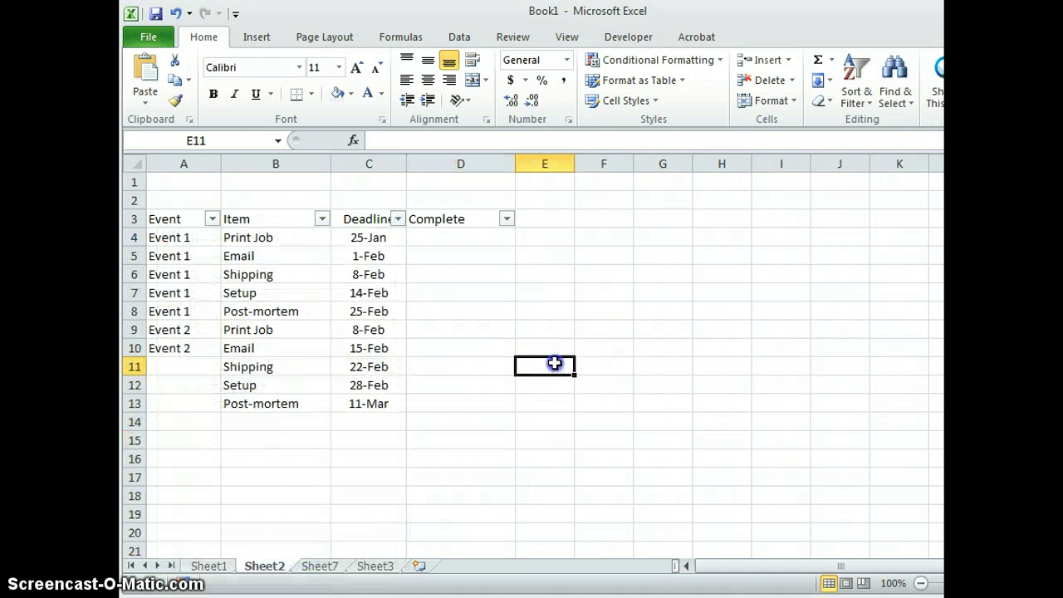
pyautogui.click(631, 314)
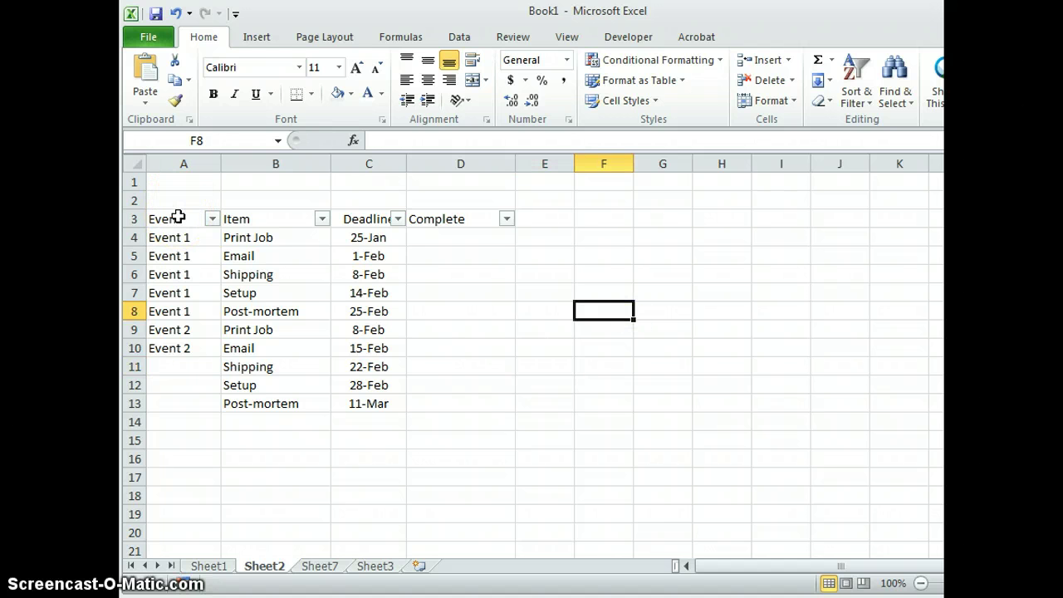
pyautogui.click(595, 331)
pyautogui.click(604, 367)
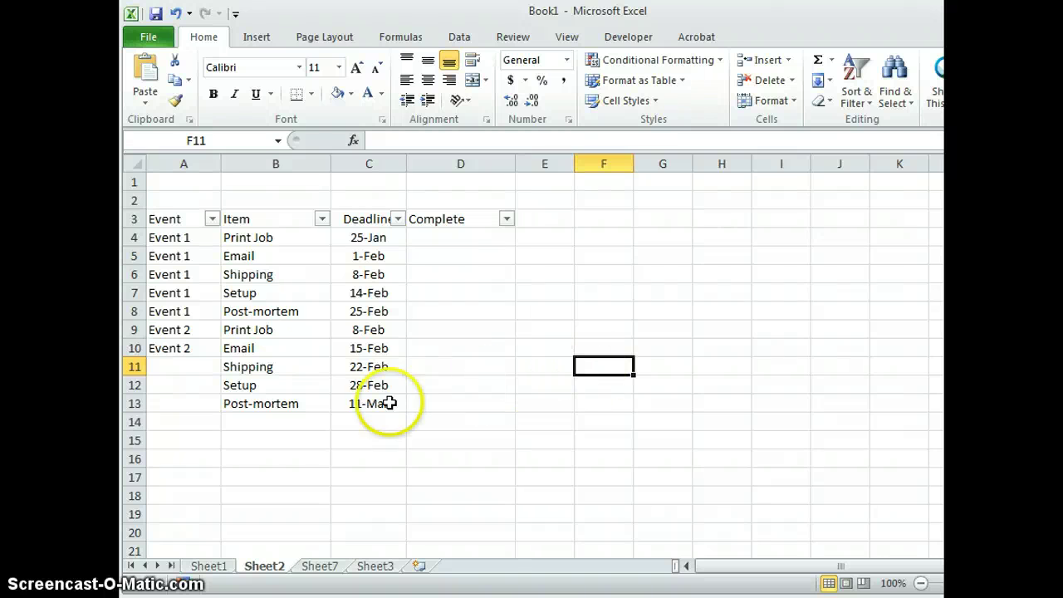
# Inspect the Event and Item headers on Sheet2 and compare them with the event table on Sheet1.
pyautogui.click(169, 217)
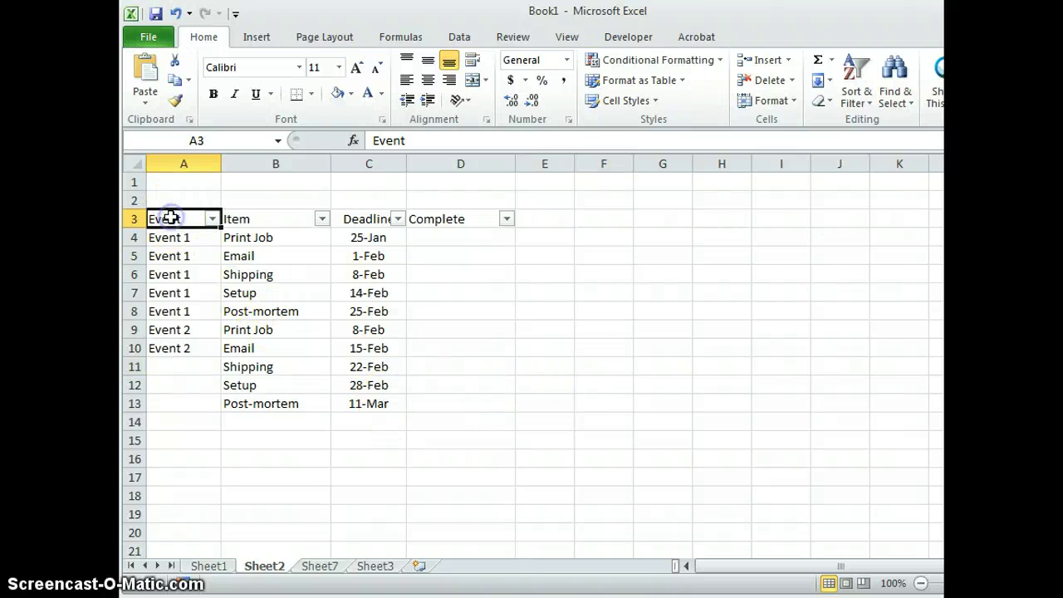
pyautogui.click(245, 220)
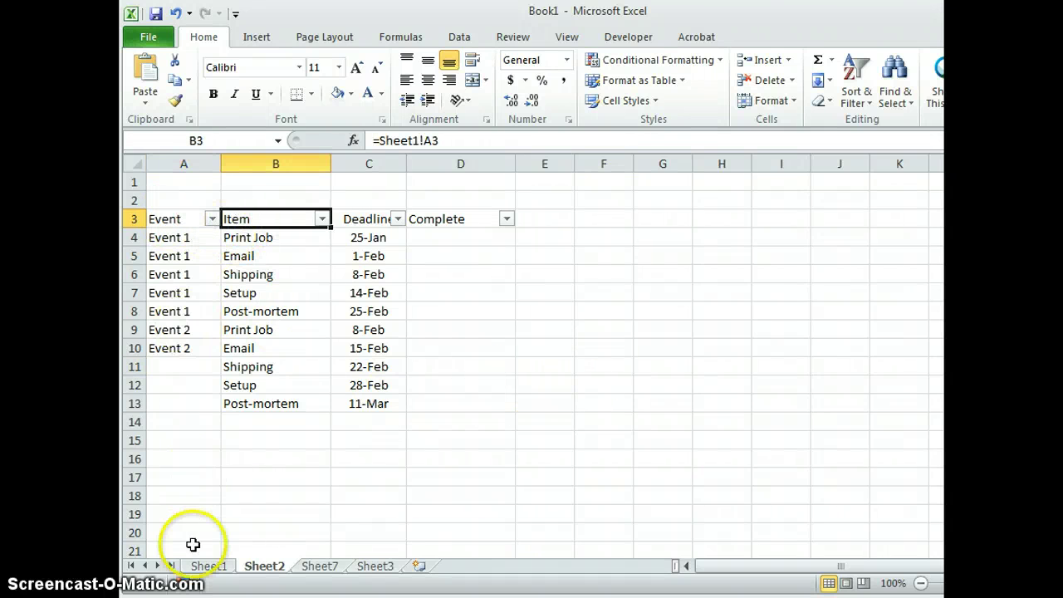
pyautogui.click(207, 565)
pyautogui.click(301, 472)
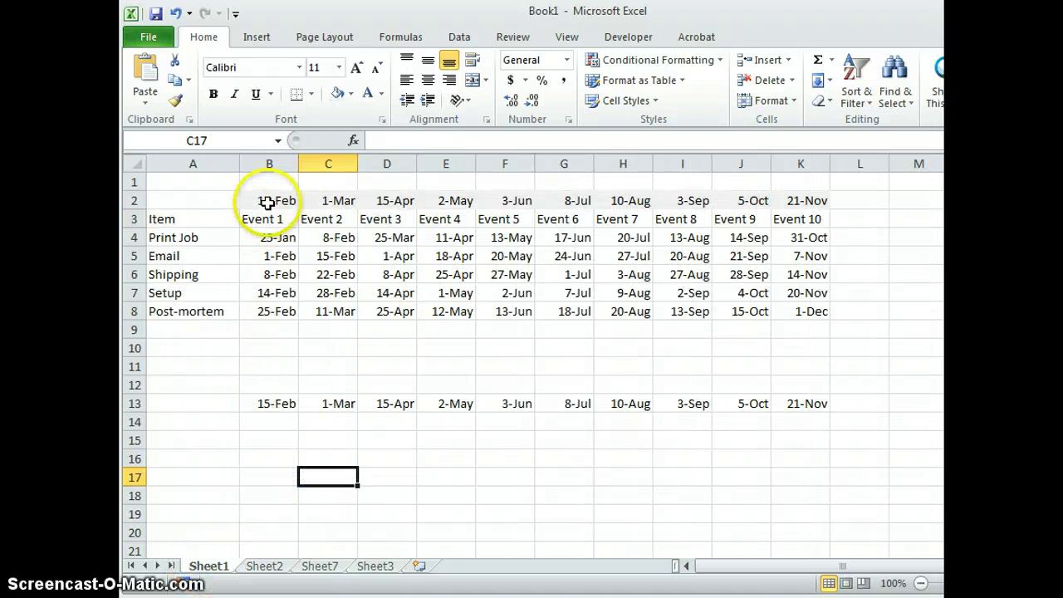
pyautogui.click(195, 219)
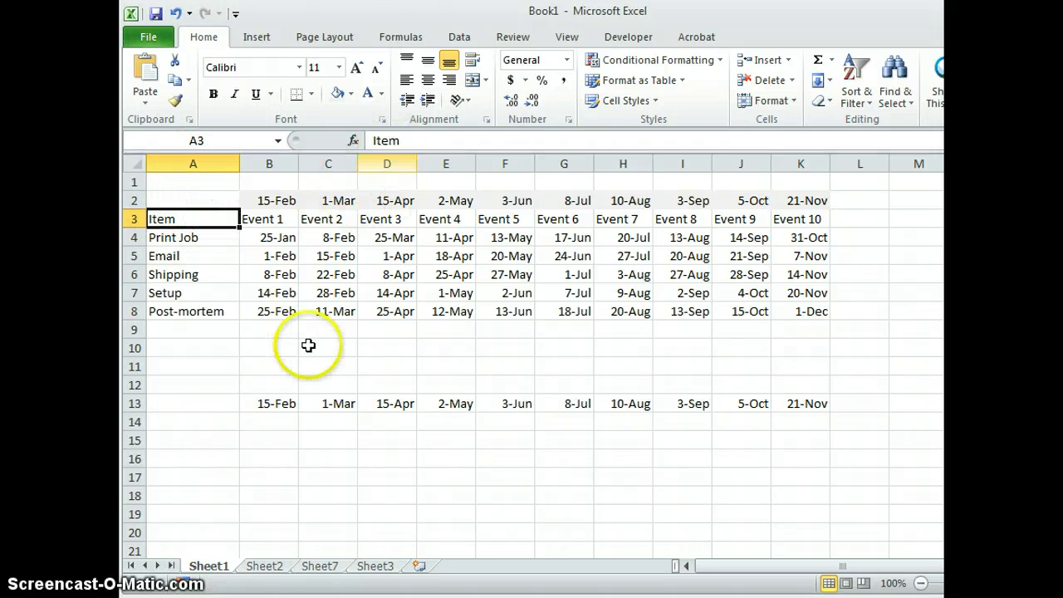
# Examine the formula behind the Item header in B3 of Sheet2 and its source cell on Sheet1.
pyautogui.click(277, 568)
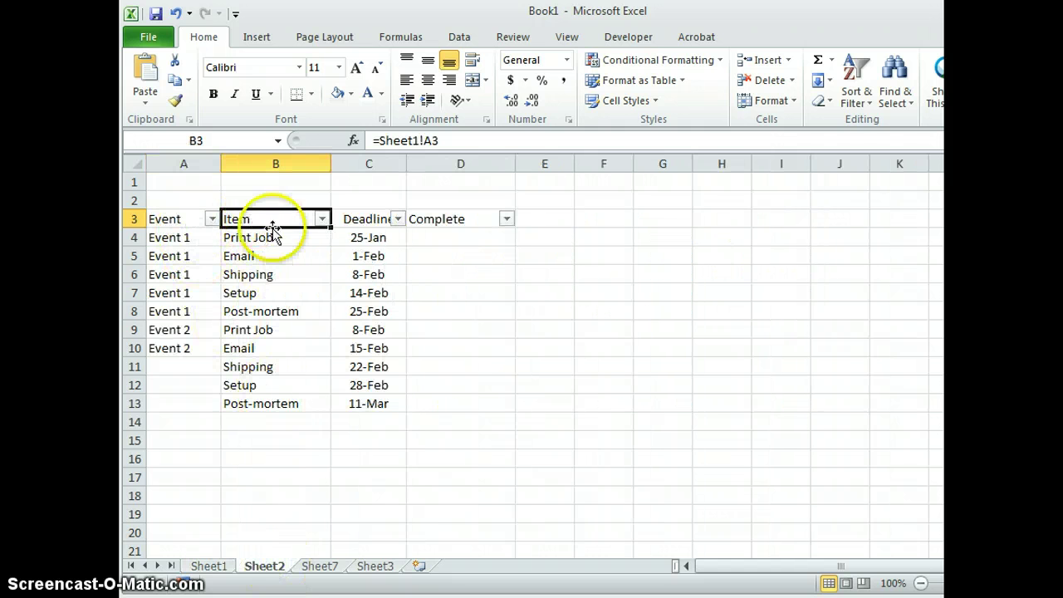
pyautogui.click(459, 139)
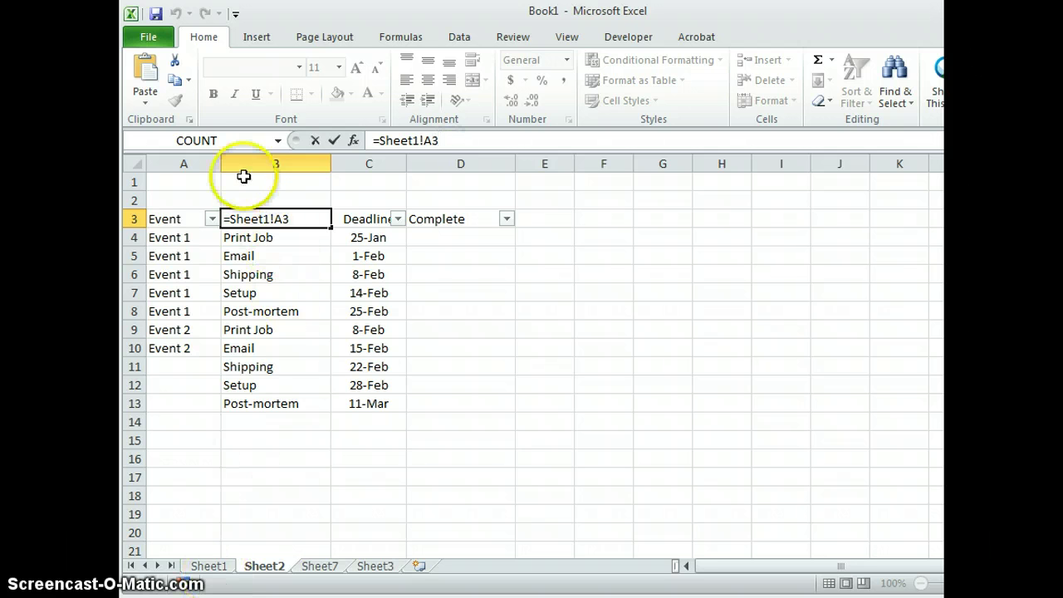
pyautogui.click(210, 568)
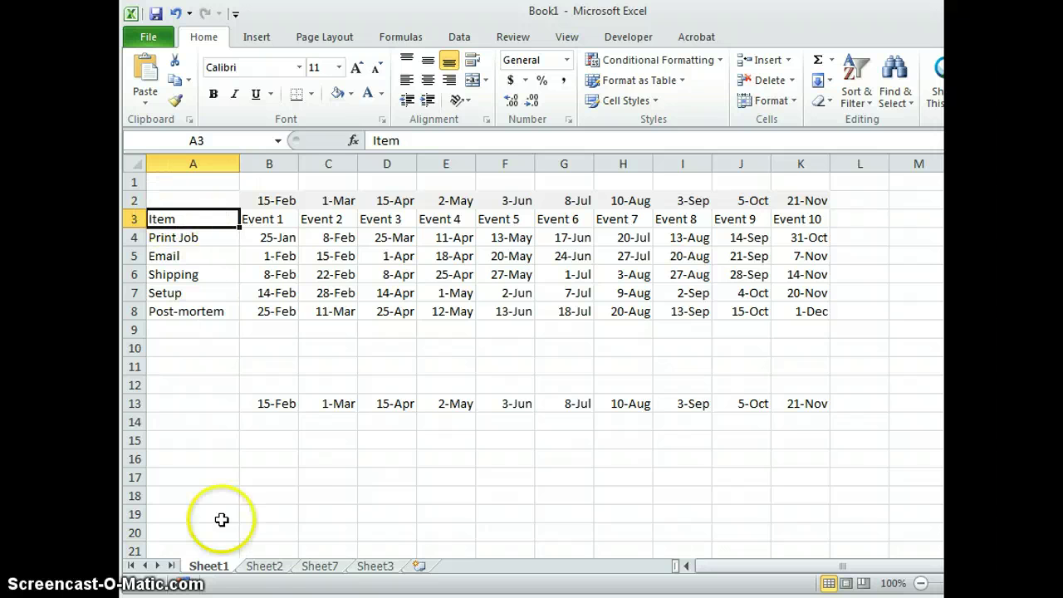
pyautogui.click(265, 567)
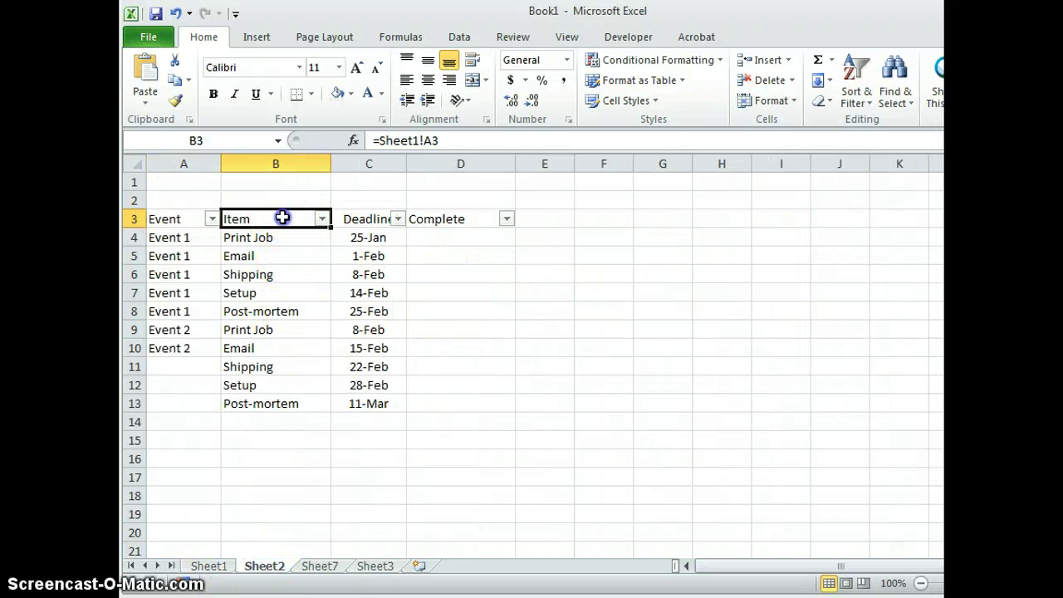
pyautogui.click(353, 219)
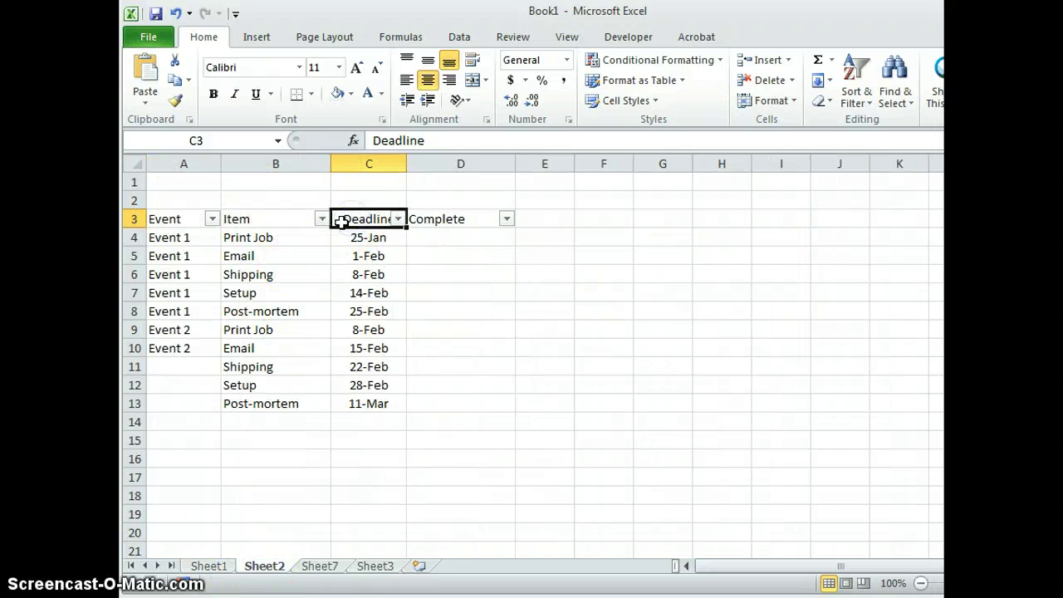
pyautogui.click(291, 218)
# Examine the formulas in B4 and A4 of Sheet2 and trace the event name to cell B3 on Sheet1.
pyautogui.click(305, 237)
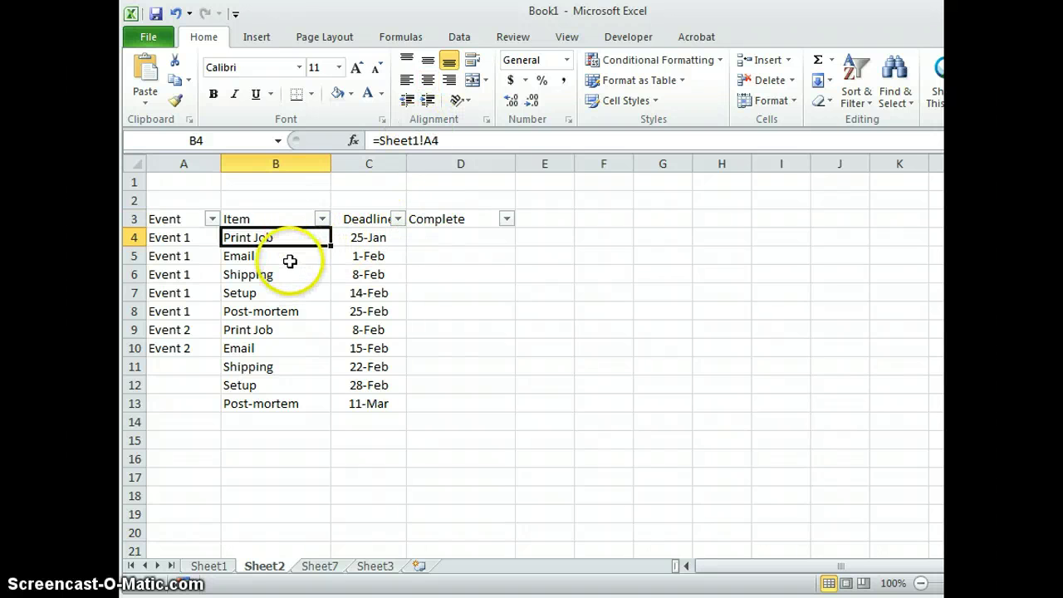
pyautogui.click(199, 238)
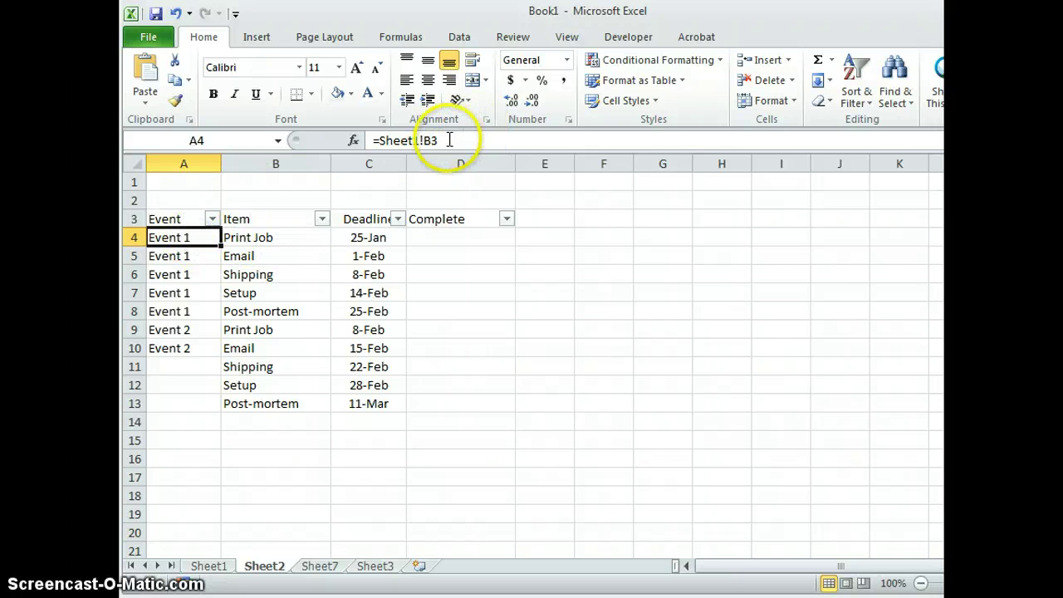
pyautogui.click(209, 566)
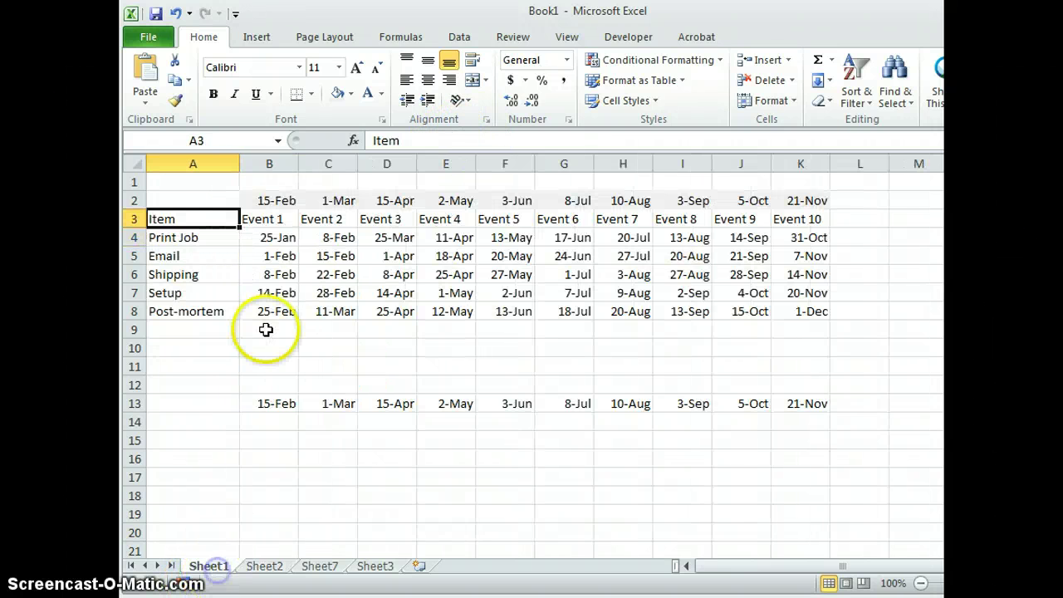
pyautogui.click(282, 218)
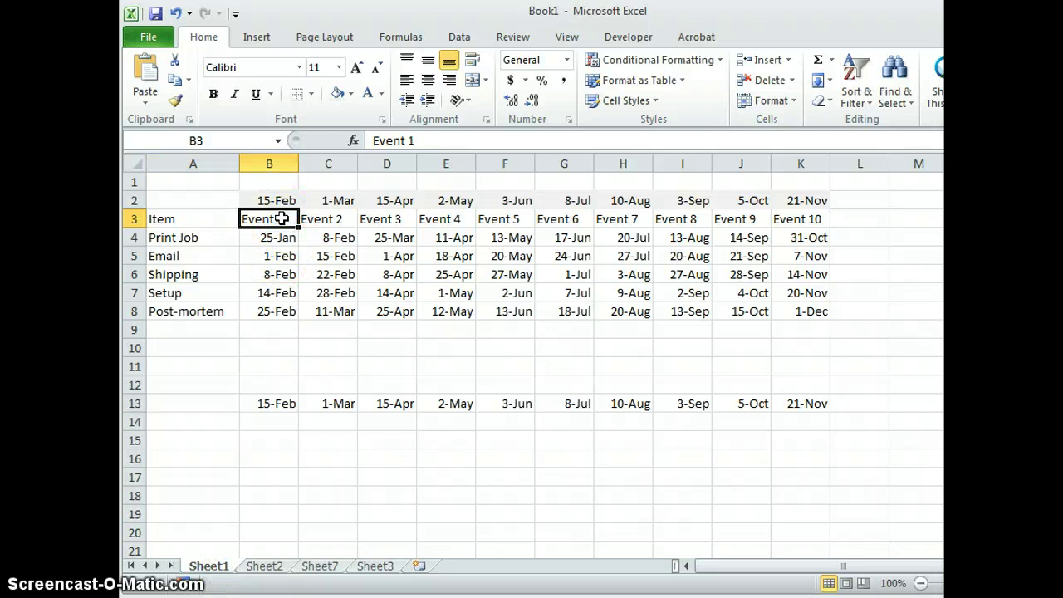
pyautogui.click(264, 566)
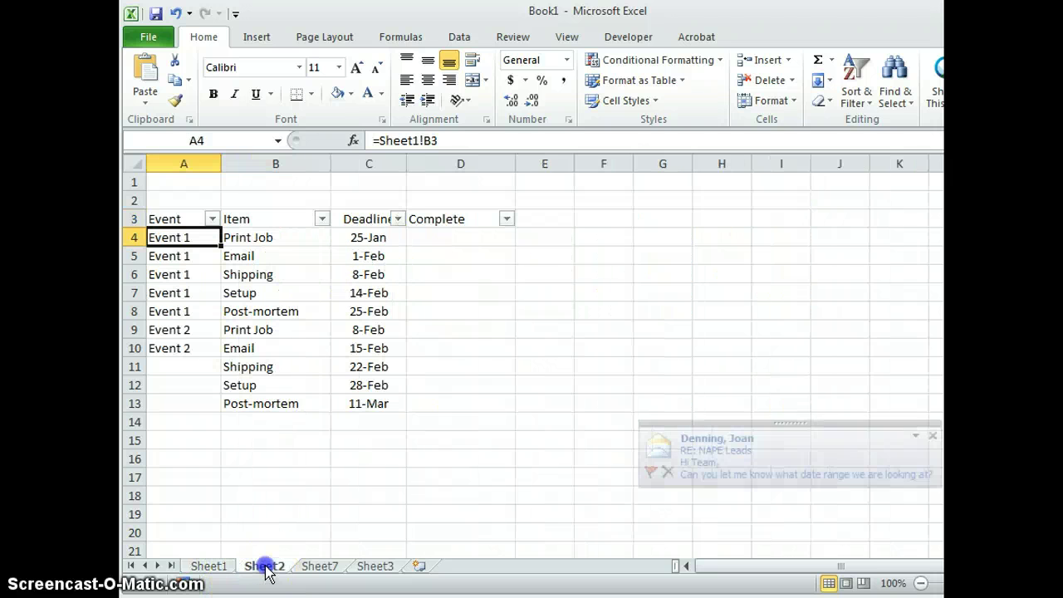
# Check the Sheet1 references behind the Event 1 items in cells B4 to B8 of Sheet2.
pyautogui.click(268, 237)
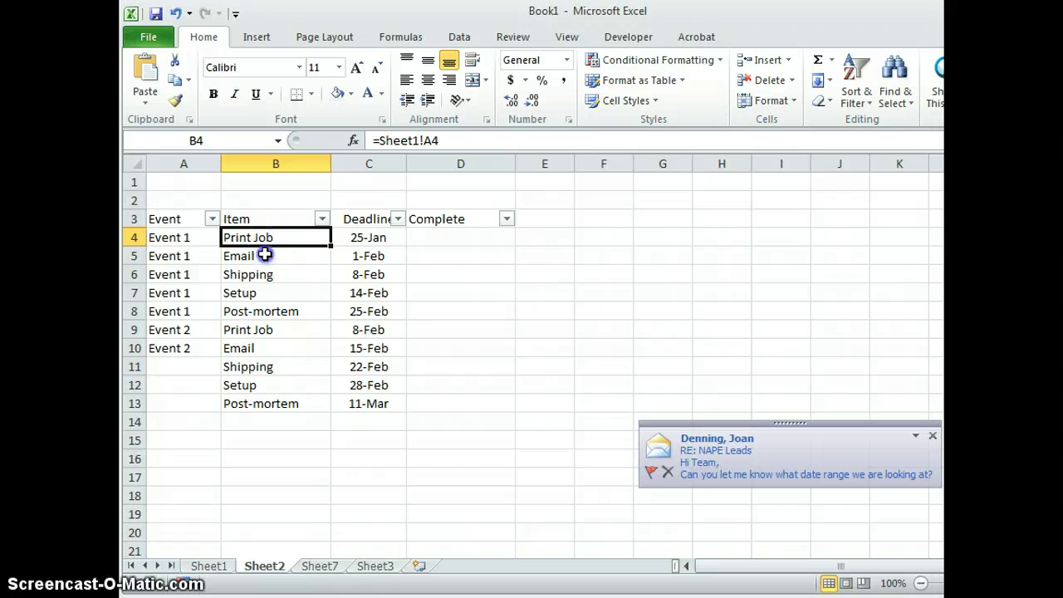
pyautogui.click(264, 255)
pyautogui.click(264, 276)
pyautogui.click(266, 294)
pyautogui.click(268, 311)
pyautogui.click(284, 238)
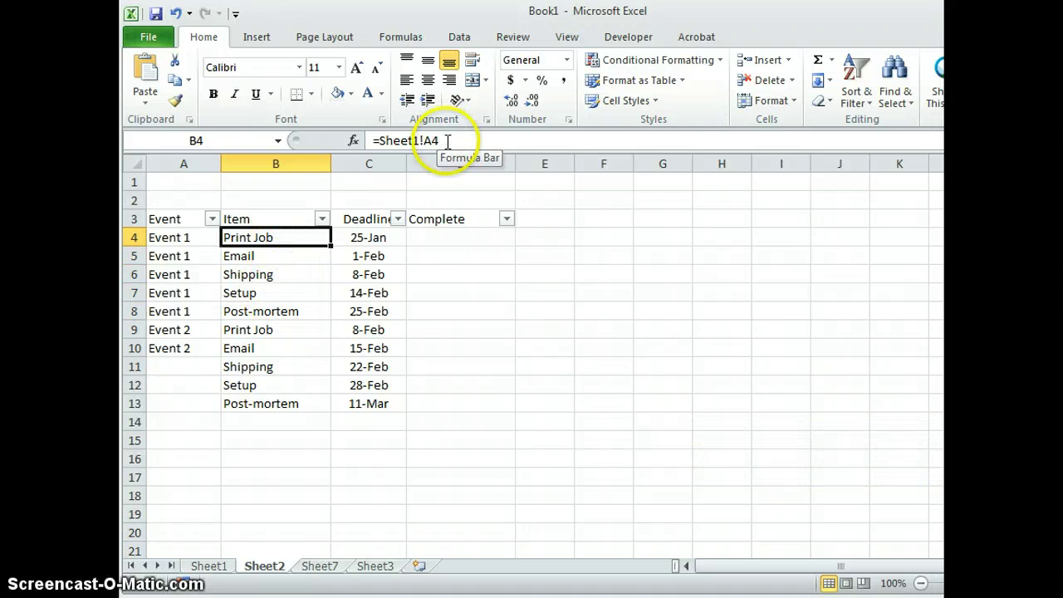
pyautogui.click(444, 142)
# Go through the source item names in cells A3 to A8 of Sheet1, from Item down to Post-mortem.
pyautogui.click(210, 567)
pyautogui.click(195, 219)
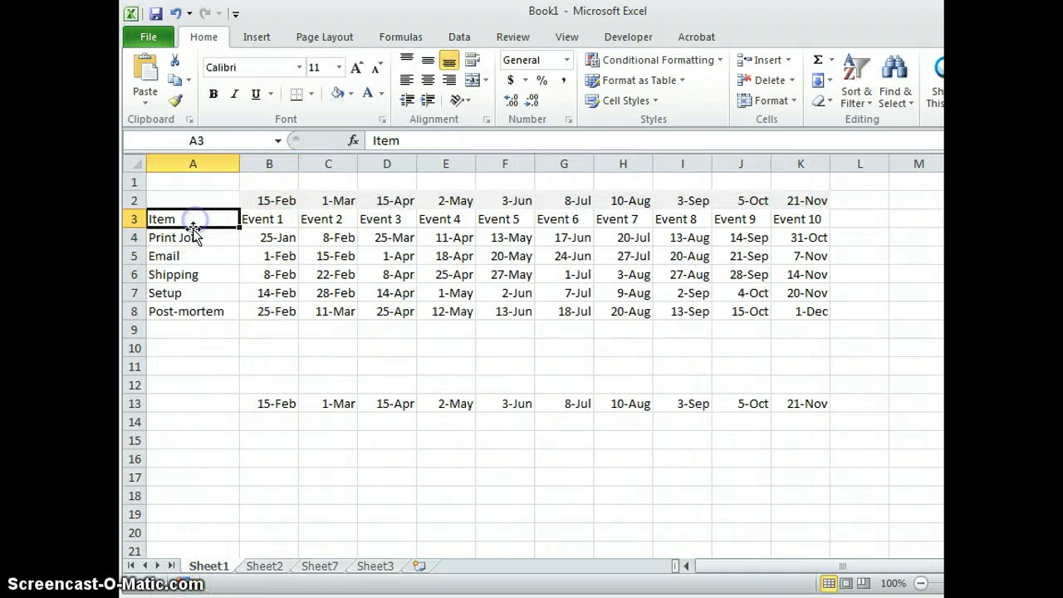
pyautogui.click(192, 235)
pyautogui.click(188, 257)
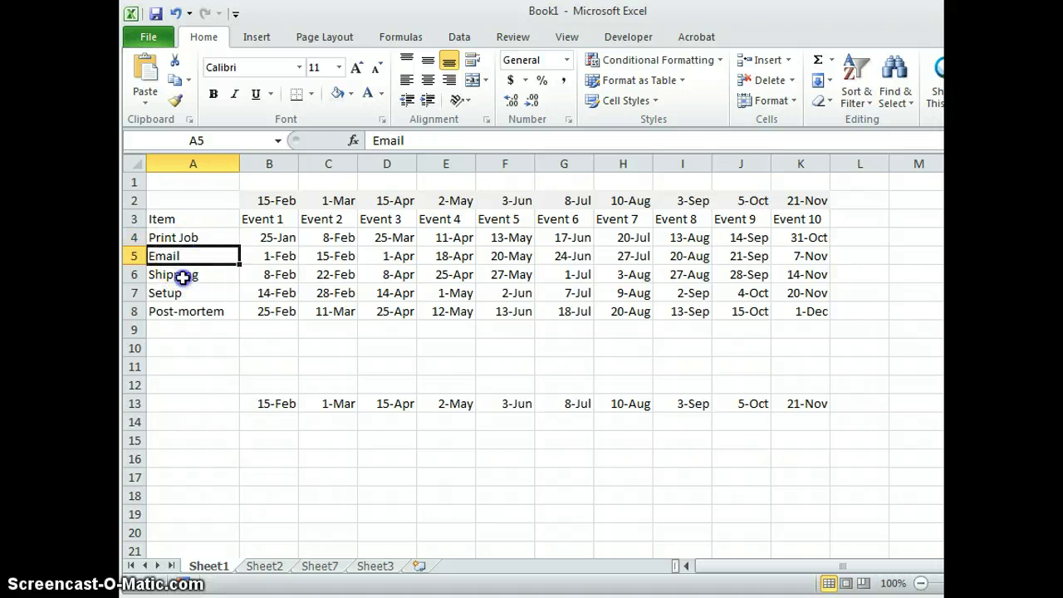
pyautogui.click(183, 277)
pyautogui.click(180, 293)
pyautogui.click(180, 310)
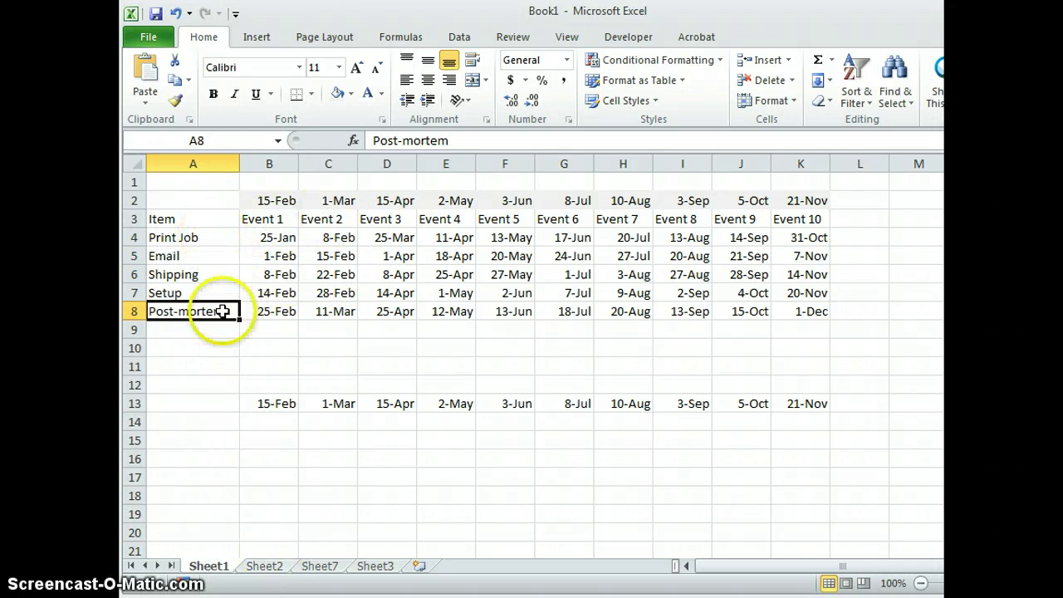
pyautogui.click(213, 239)
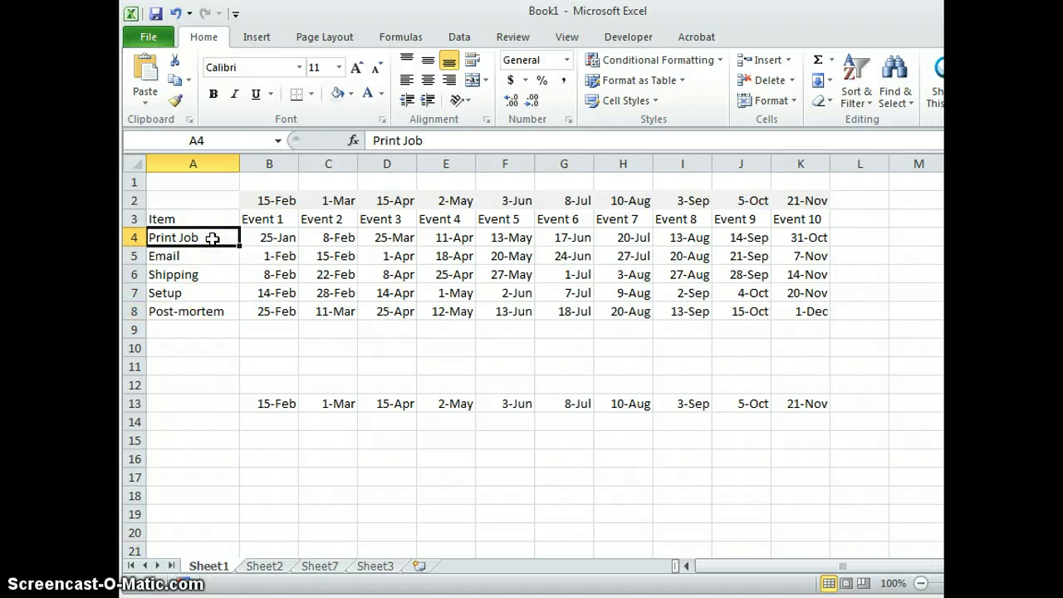
pyautogui.press('Down')
pyautogui.press('Down')
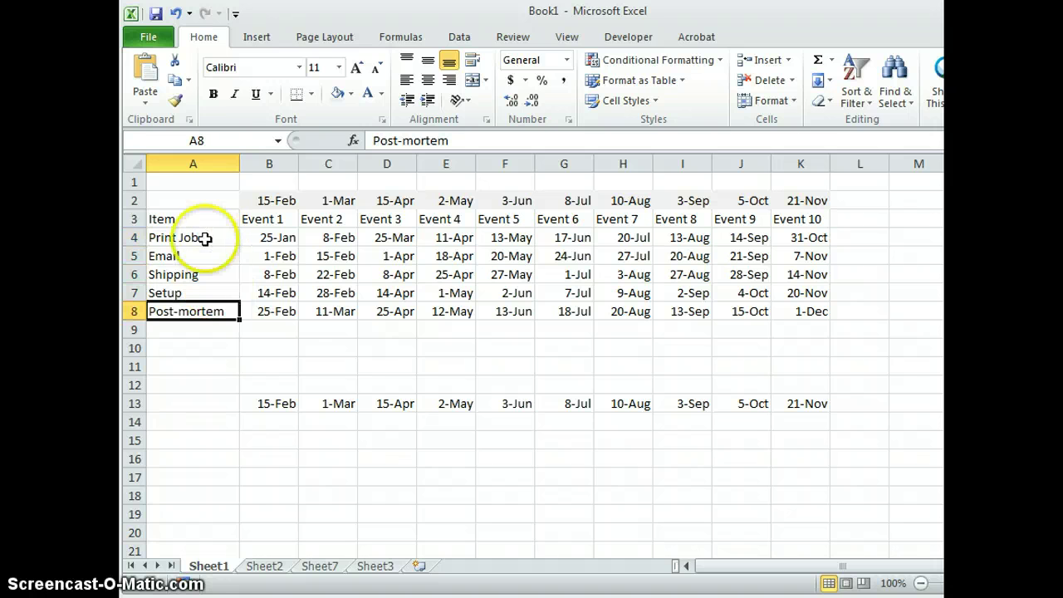
# Check the Sheet1 references behind the item names in cells B4 to B9 of Sheet2.
pyautogui.click(262, 567)
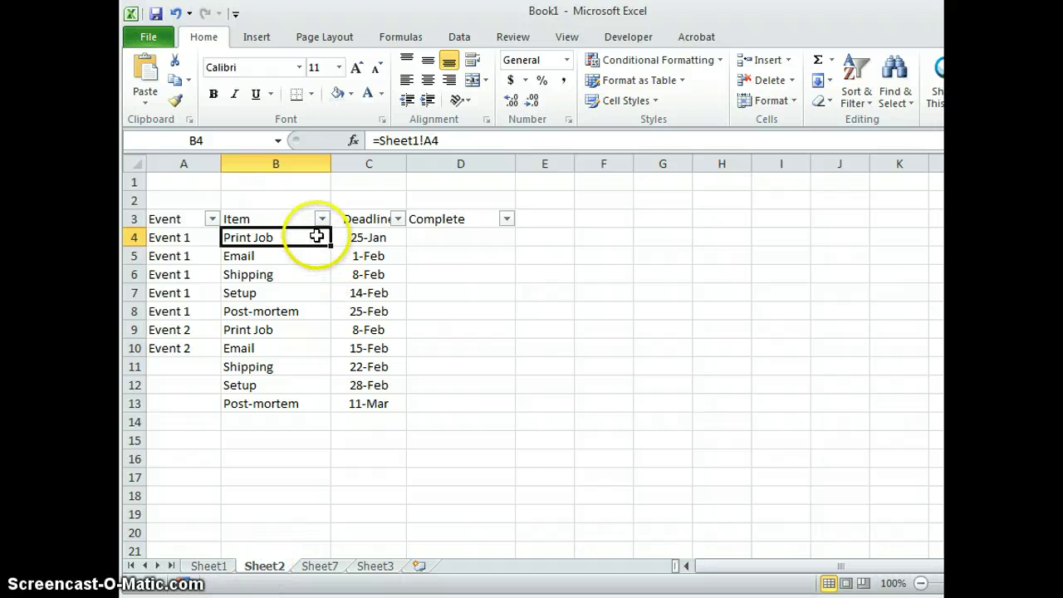
pyautogui.click(438, 145)
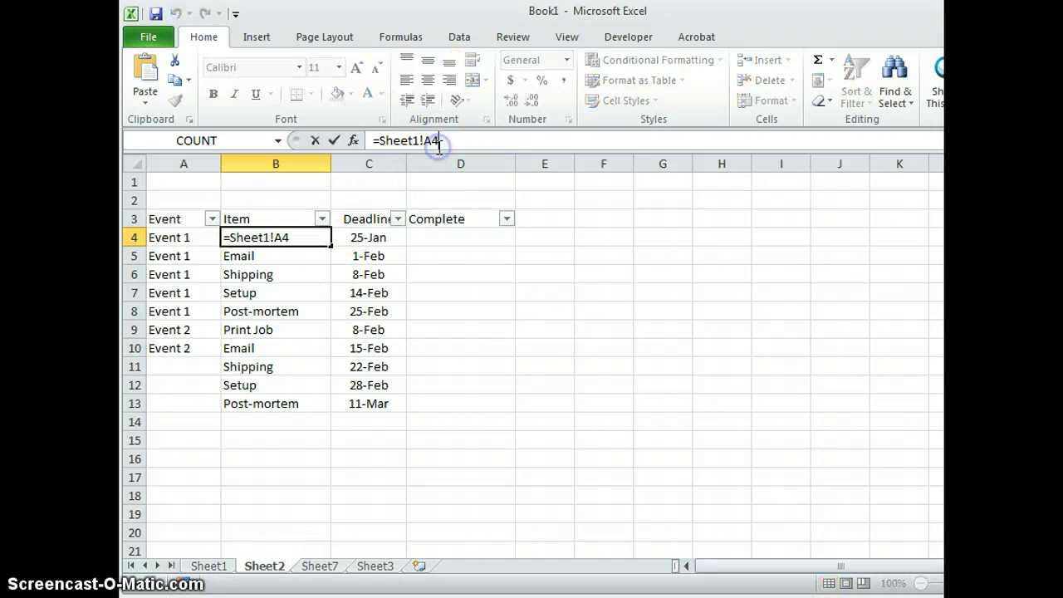
pyautogui.click(318, 251)
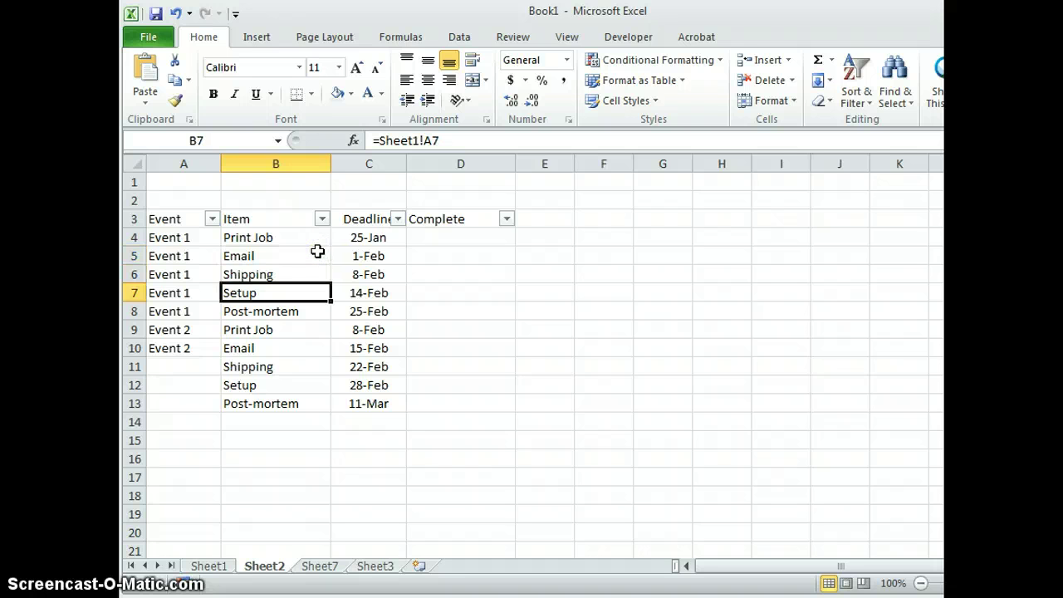
pyautogui.press('Down')
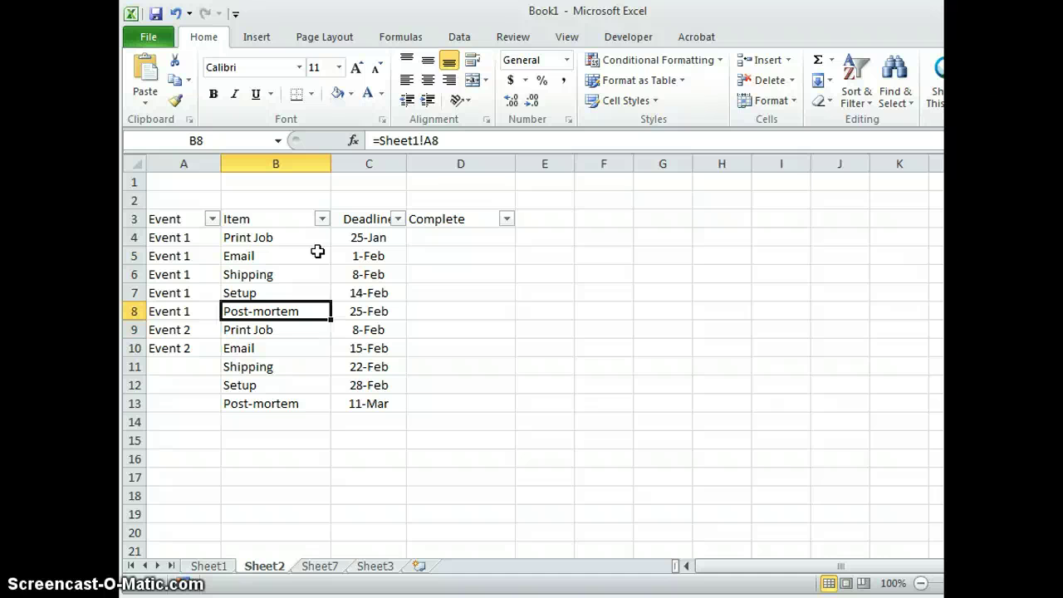
pyautogui.press('Up')
pyautogui.press('Up')
pyautogui.press('Up')
pyautogui.press('Up')
pyautogui.press('Down')
pyautogui.press('Down')
pyautogui.press('Down')
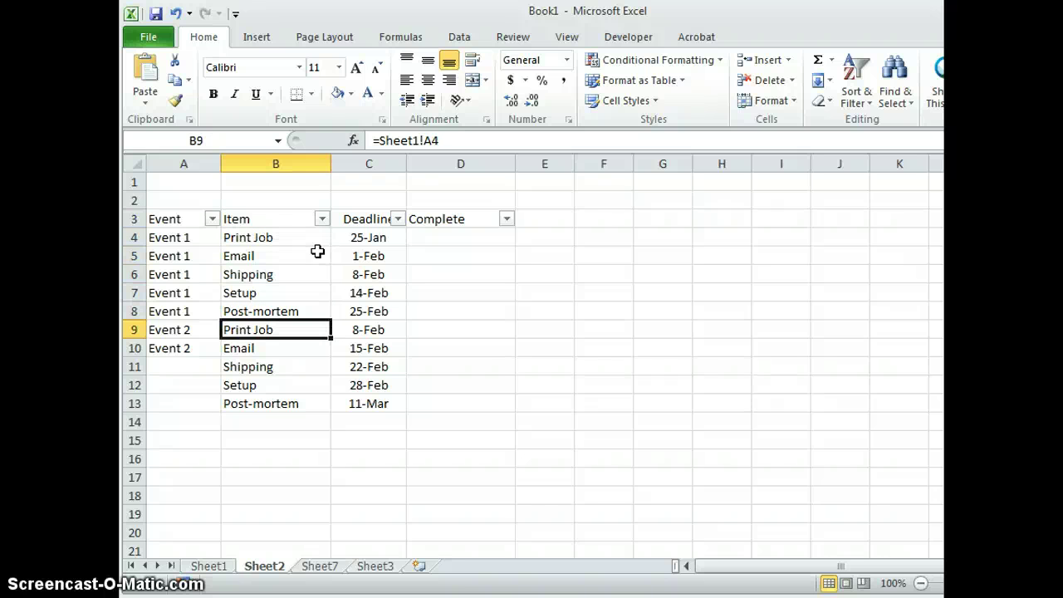
# Compare the event formulas in A9 and A4 of Sheet2 and trace A4 to its source cell B3 on Sheet1.
pyautogui.press('Left')
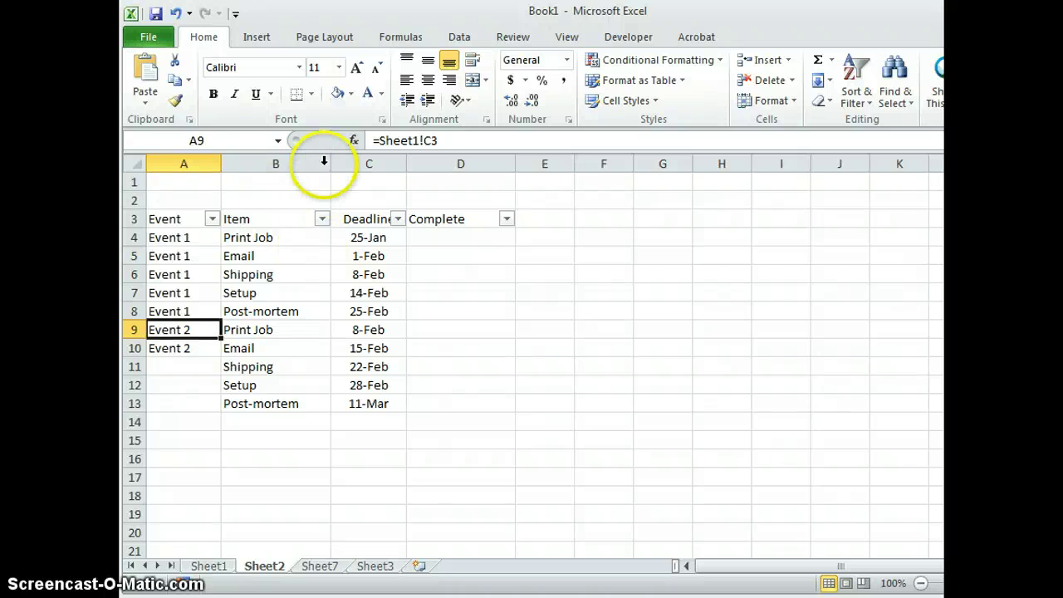
pyautogui.click(199, 240)
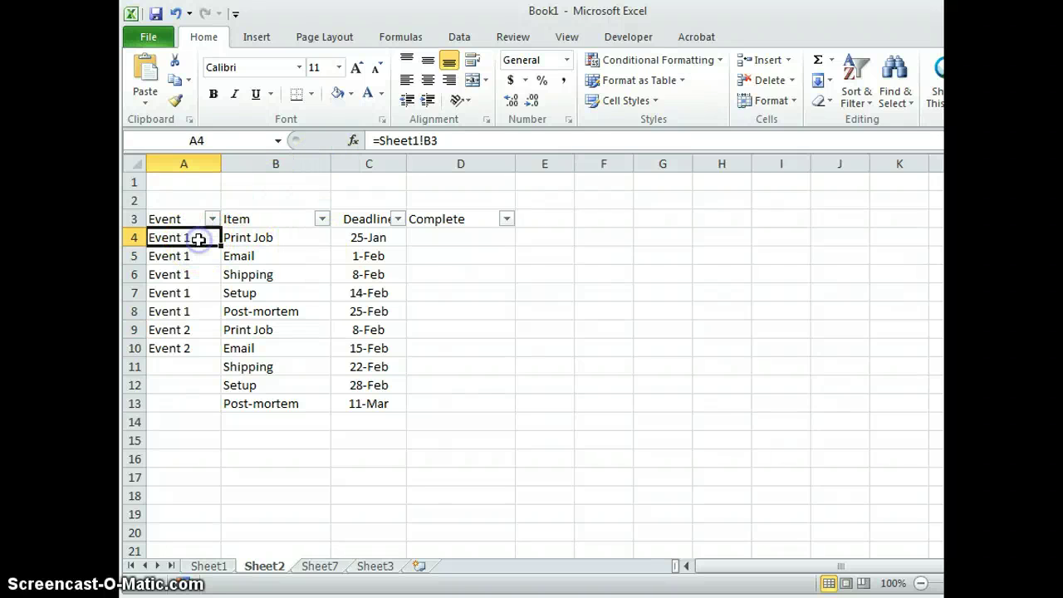
pyautogui.click(208, 566)
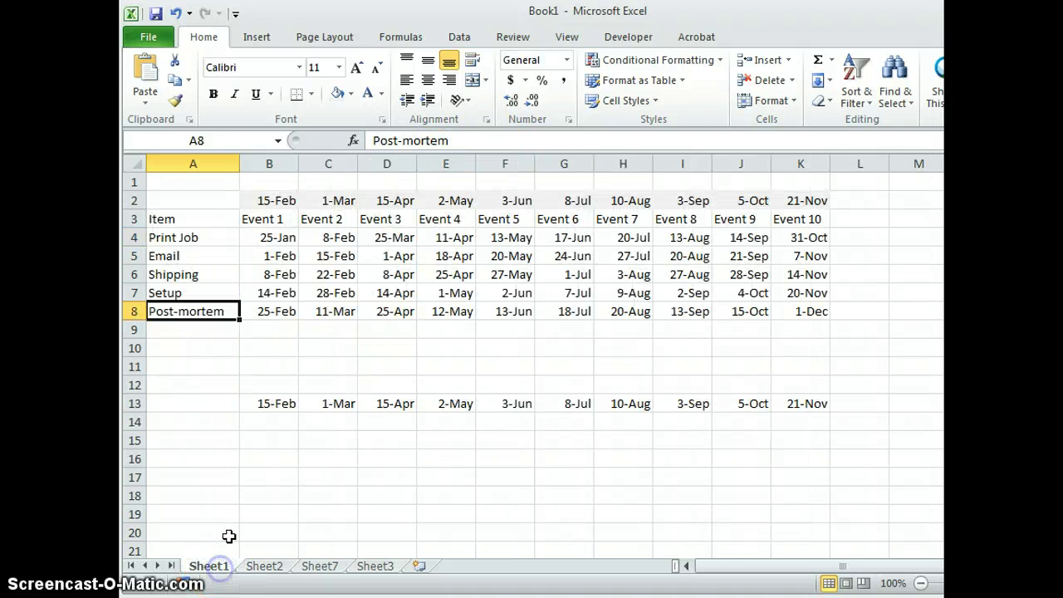
pyautogui.click(275, 217)
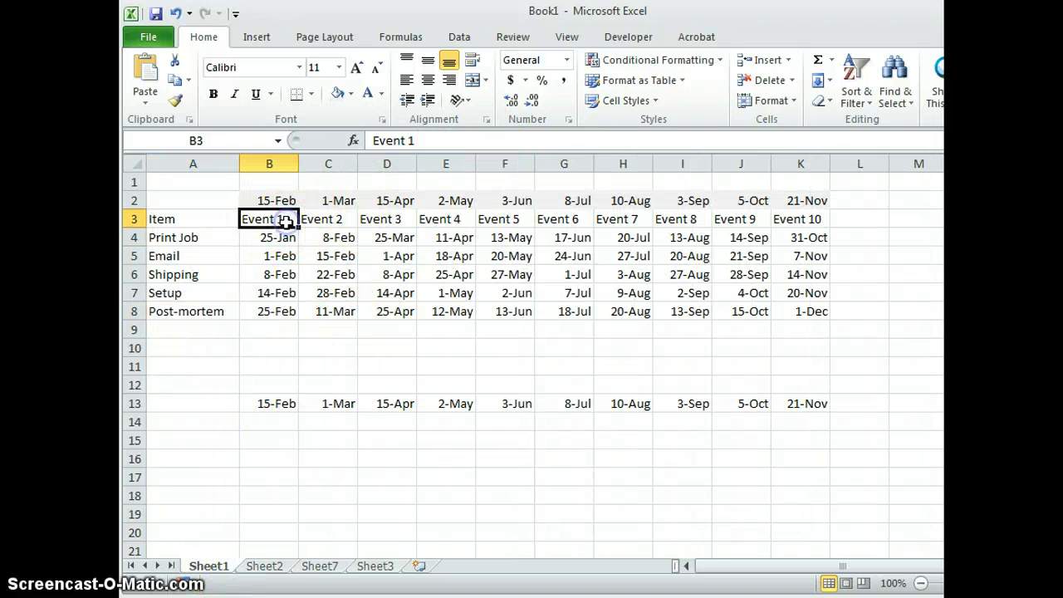
pyautogui.click(266, 569)
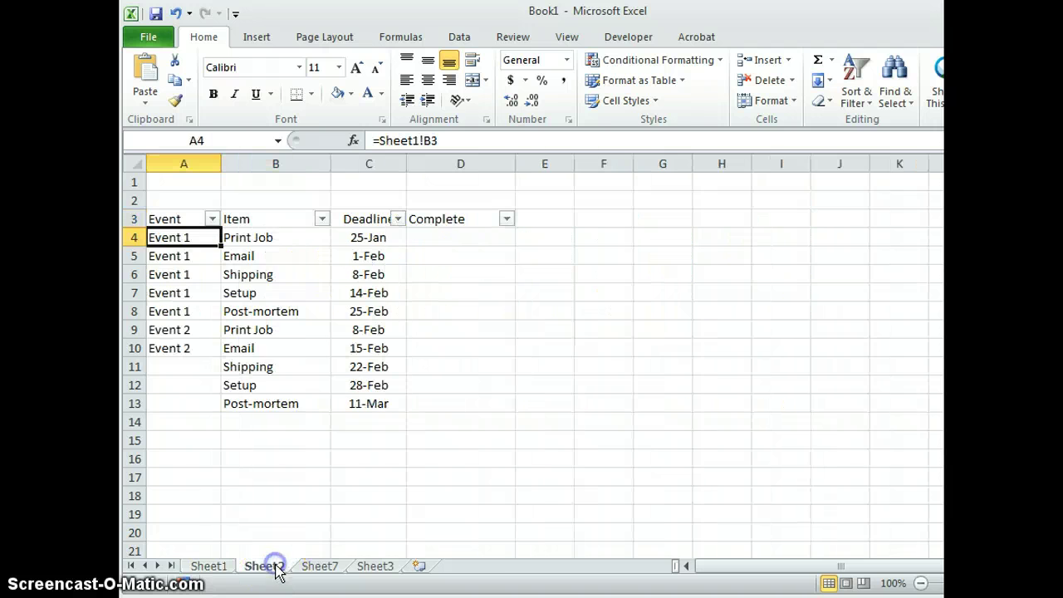
# Trace the Event 2 name in A9 of Sheet2 to cell C3 on Sheet1 and examine its formula.
pyautogui.click(187, 326)
pyautogui.click(209, 565)
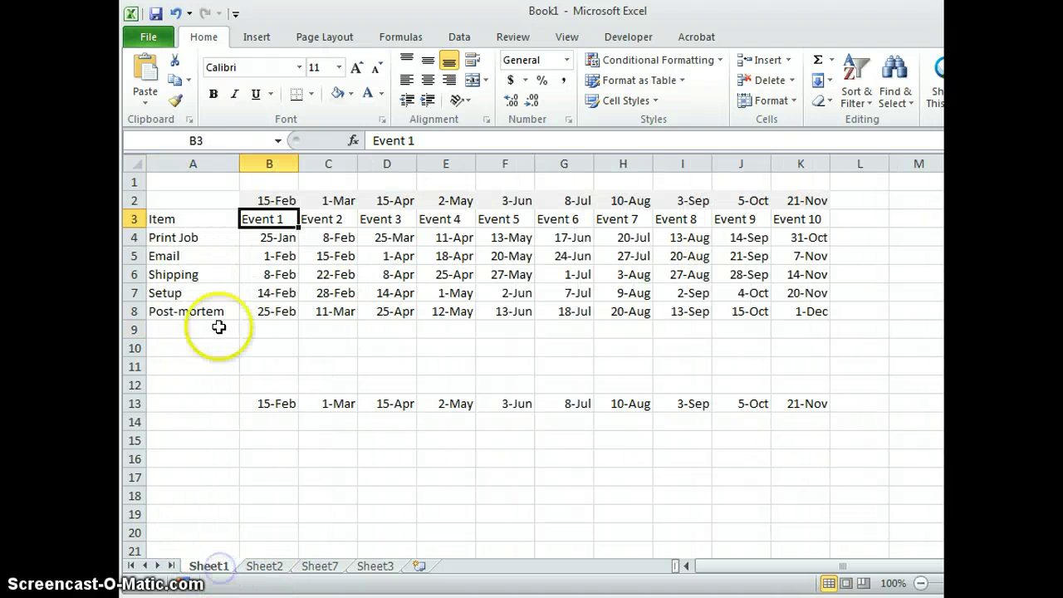
pyautogui.click(331, 218)
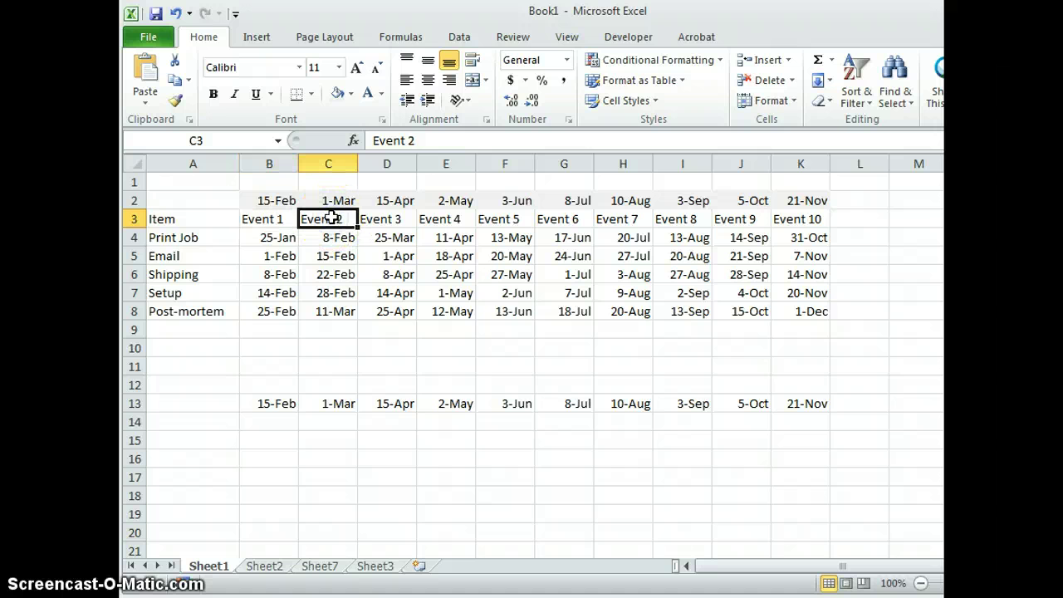
pyautogui.click(256, 566)
pyautogui.click(448, 141)
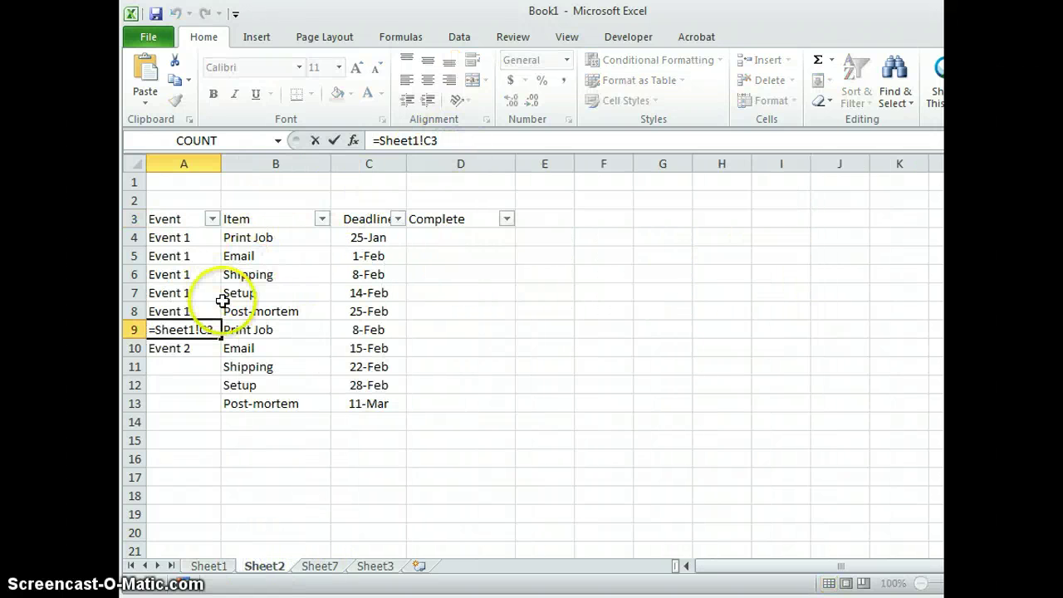
# Compare the Sheet1 references in A4 and A9 of Sheet2 and look at the empty Event cell A12.
pyautogui.click(212, 219)
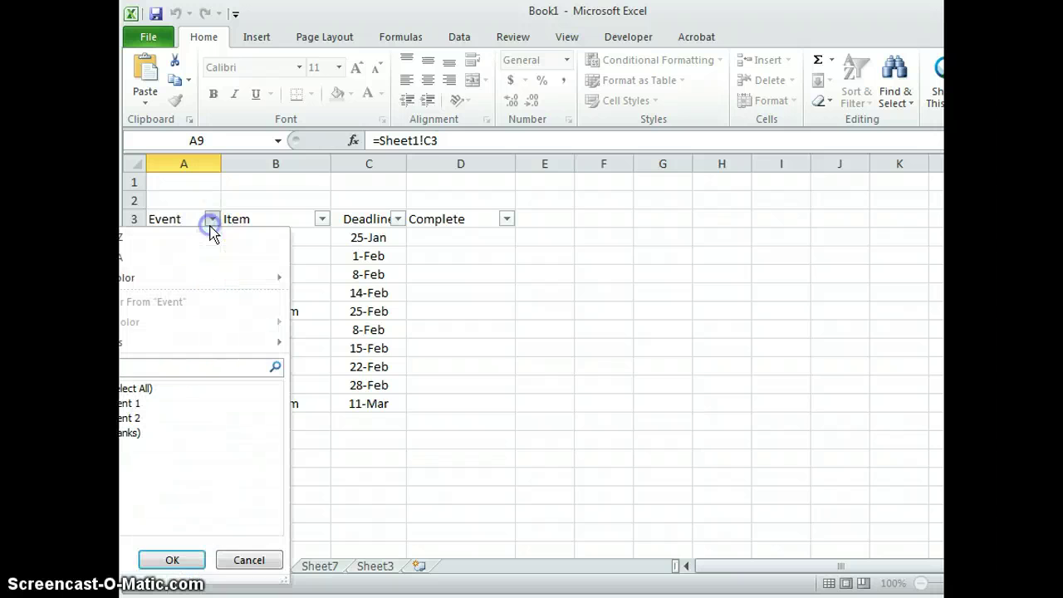
pyautogui.click(488, 369)
pyautogui.click(192, 237)
pyautogui.click(452, 140)
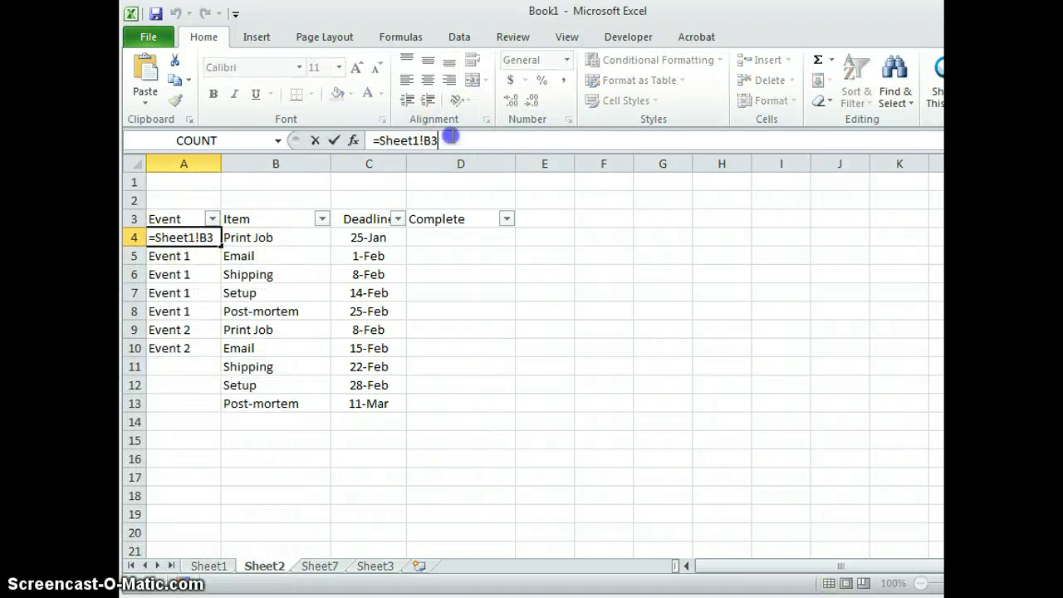
pyautogui.click(203, 330)
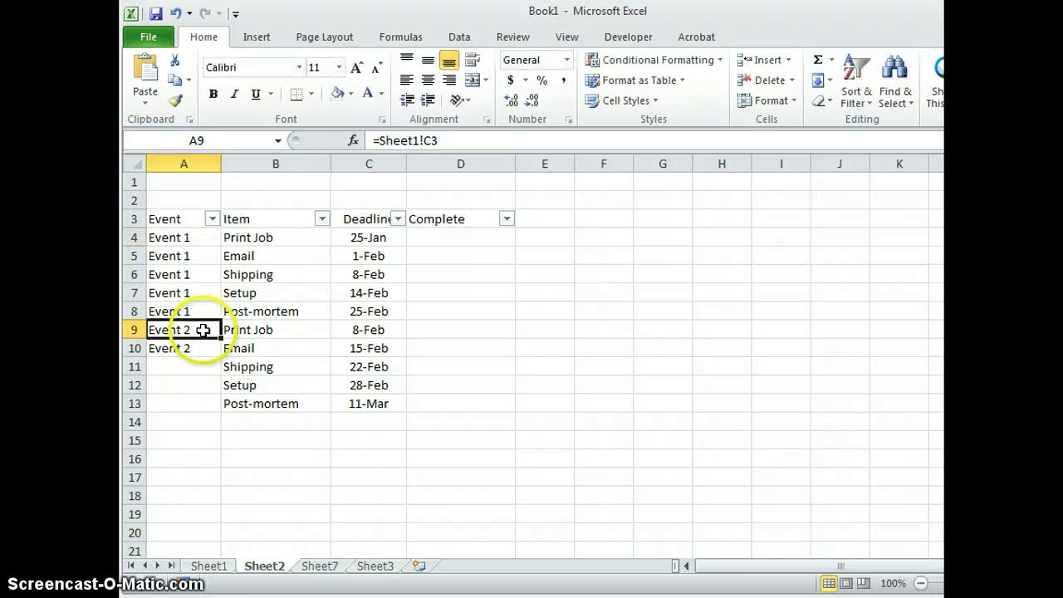
pyautogui.click(189, 387)
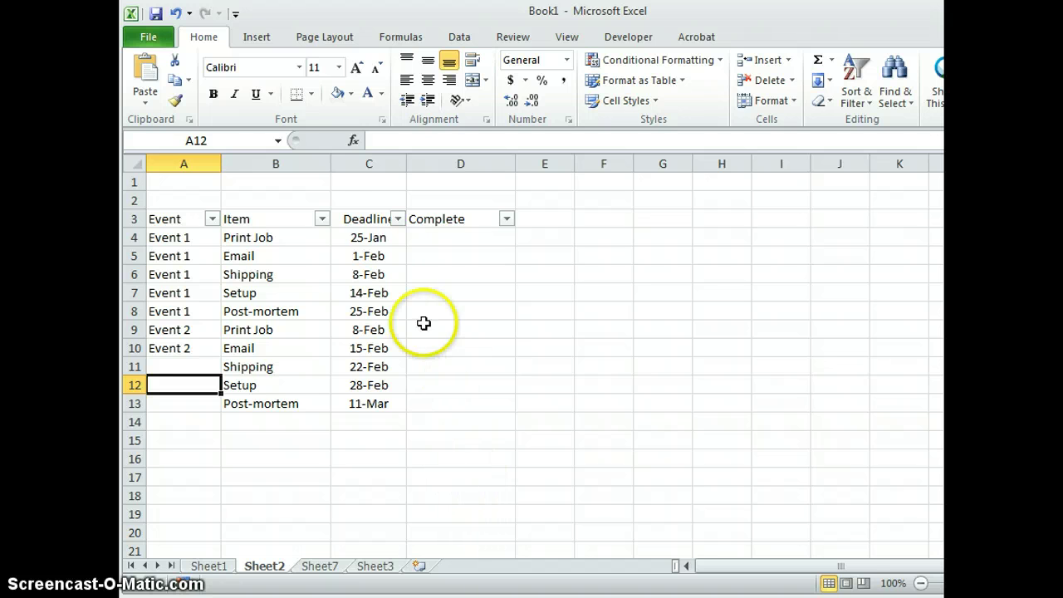
# Clear the deadline formulas in cells C5 to C13 of Sheet2.
pyautogui.click(387, 238)
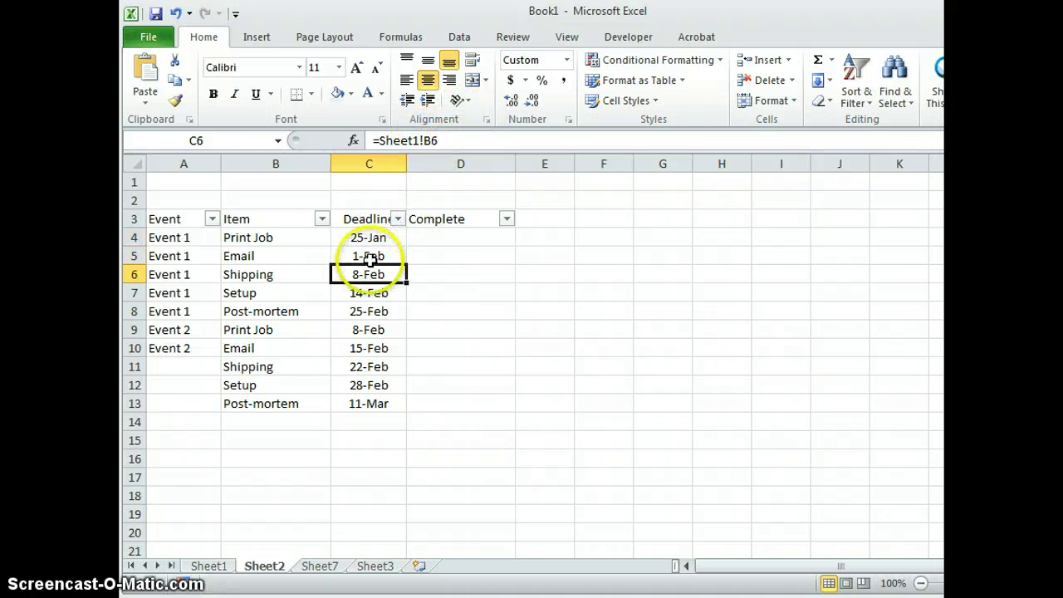
pyautogui.moveTo(385, 262); pyautogui.dragTo(376, 402)
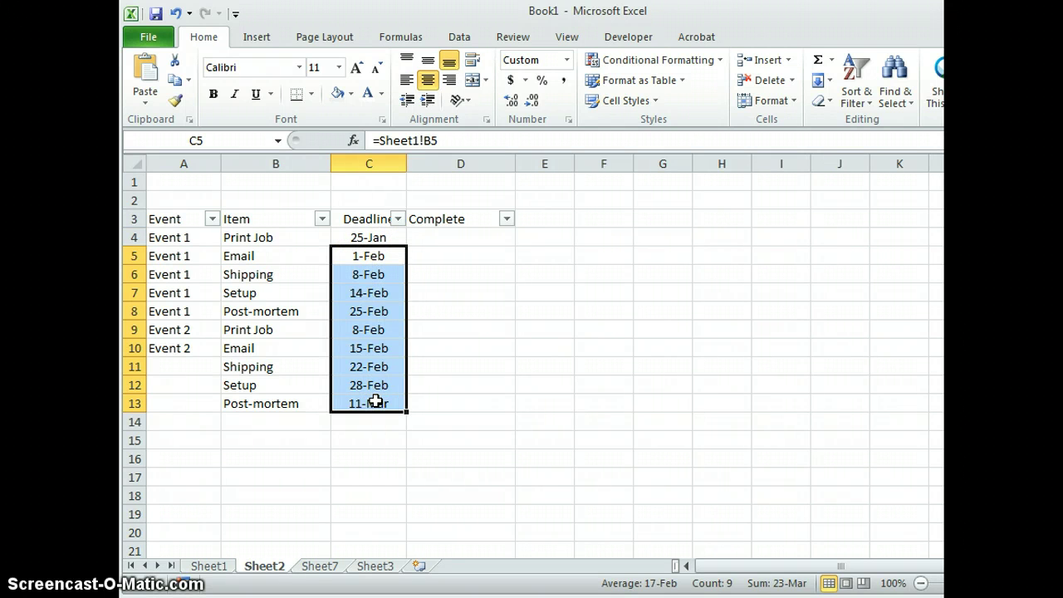
pyautogui.press('Delete')
pyautogui.click(436, 387)
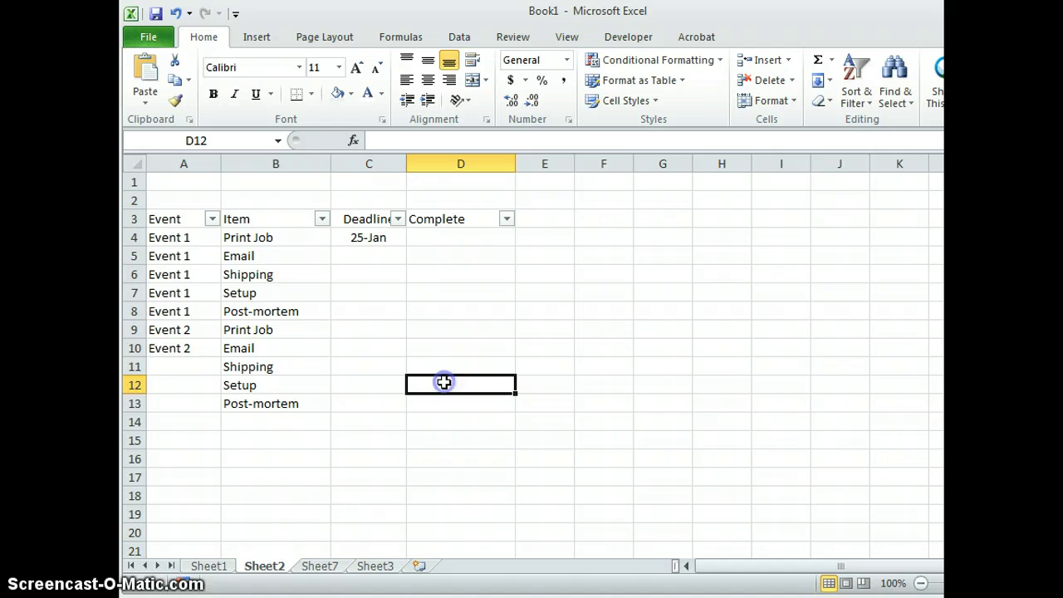
# Fill the C4 deadline formula =Sheet1!B4 down through C8 for the Event 1 items.
pyautogui.click(375, 236)
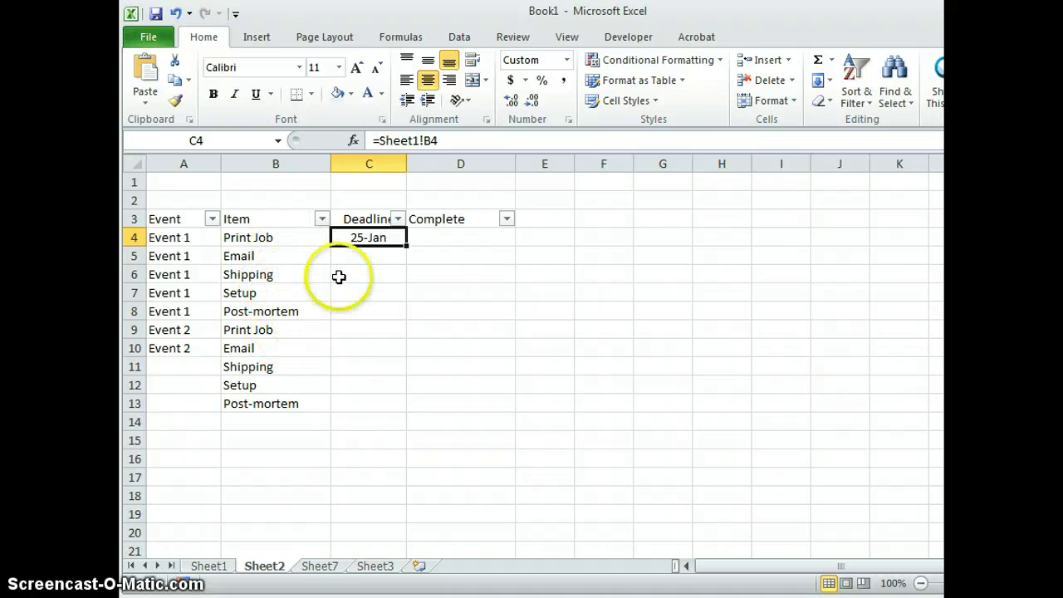
pyautogui.click(447, 140)
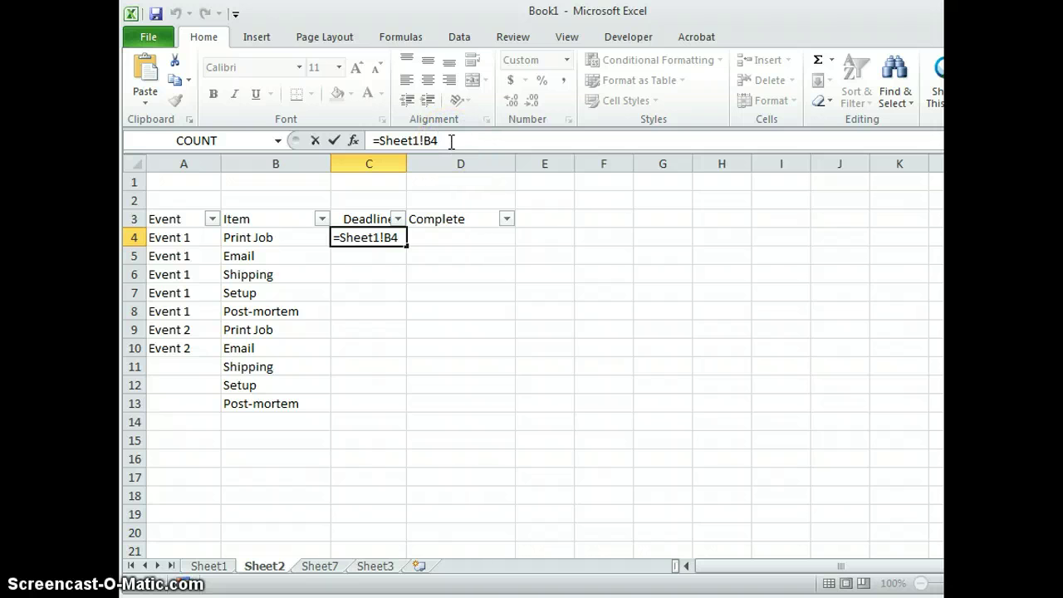
pyautogui.click(408, 247)
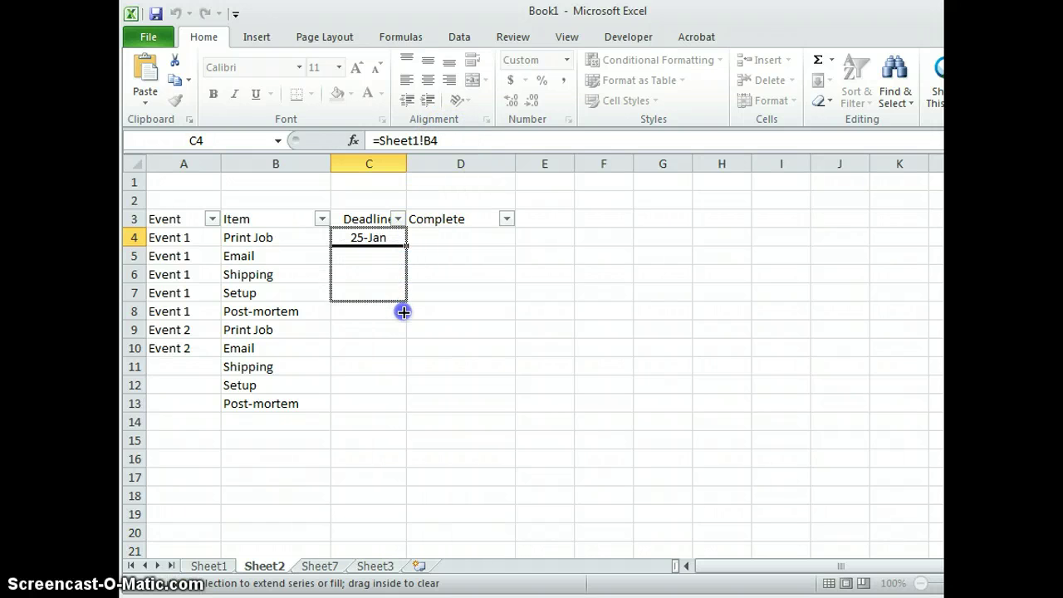
pyautogui.moveTo(403, 317); pyautogui.dragTo(404, 317)
# Examine the filled Event 1 deadlines and compare the Sheet1 references for Event 1 and Event 2 in rows 4 and 9.
pyautogui.click(369, 238)
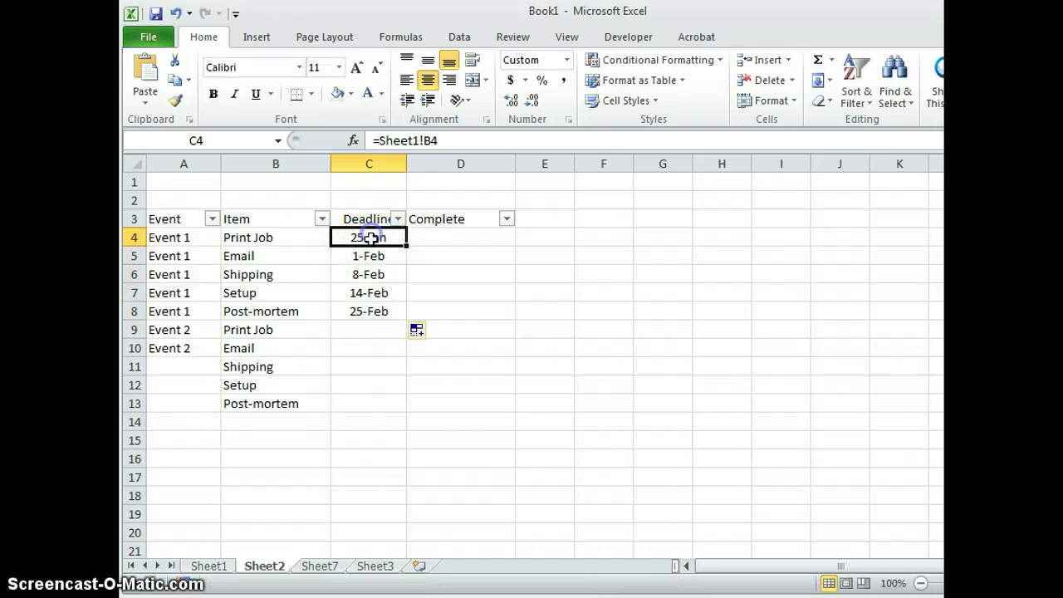
pyautogui.click(369, 295)
pyautogui.click(368, 312)
pyautogui.click(367, 334)
pyautogui.click(316, 332)
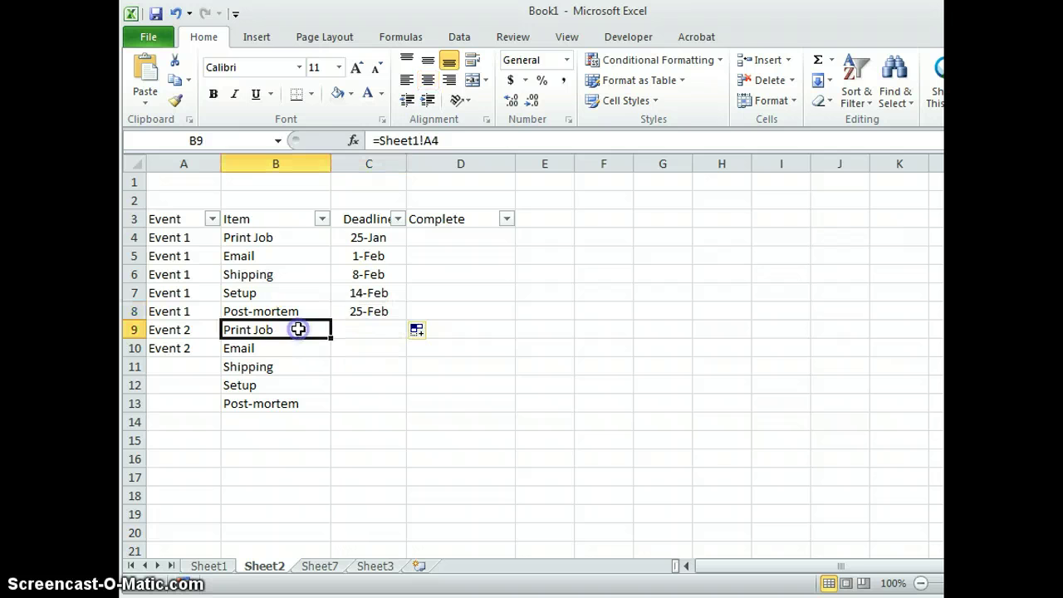
pyautogui.click(341, 333)
pyautogui.click(212, 328)
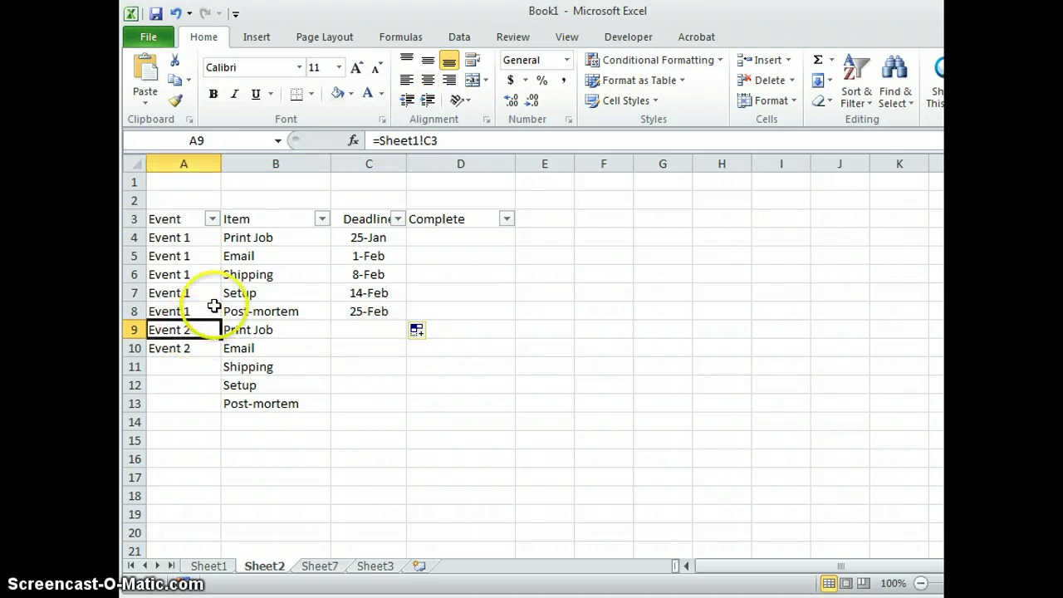
pyautogui.click(203, 236)
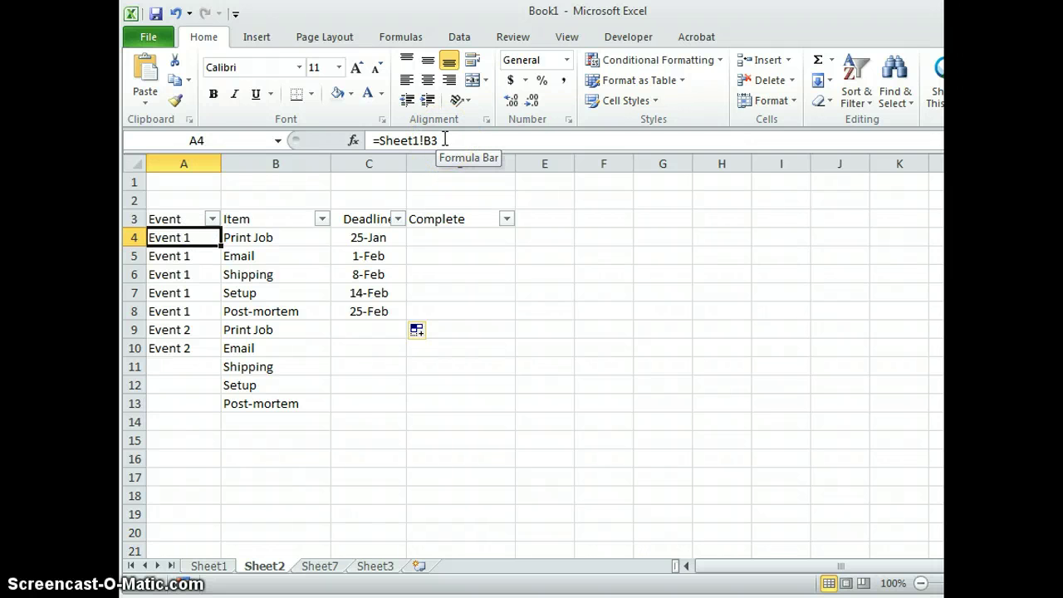
pyautogui.click(380, 238)
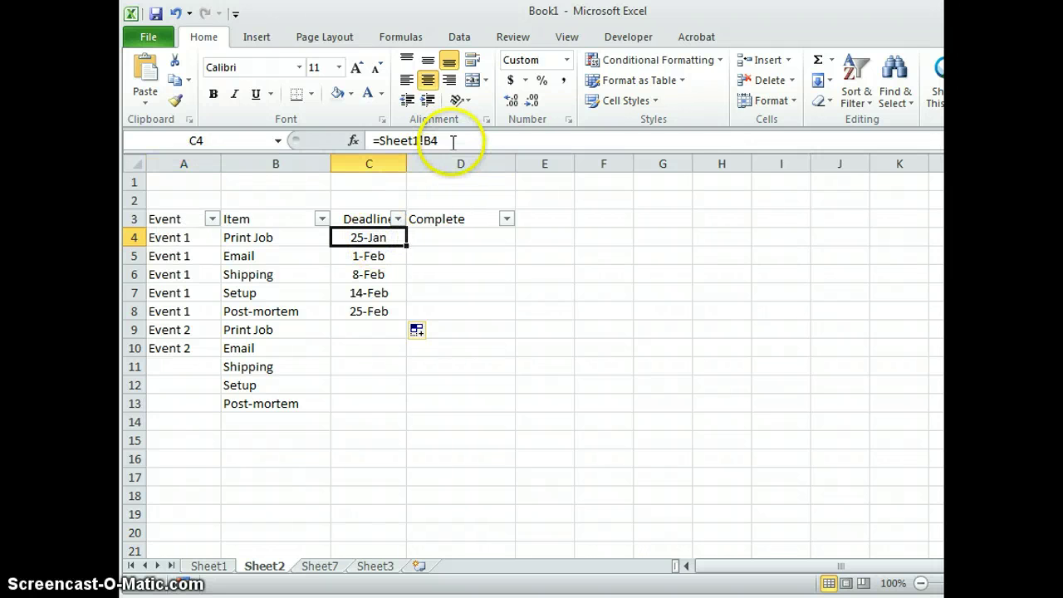
pyautogui.click(187, 329)
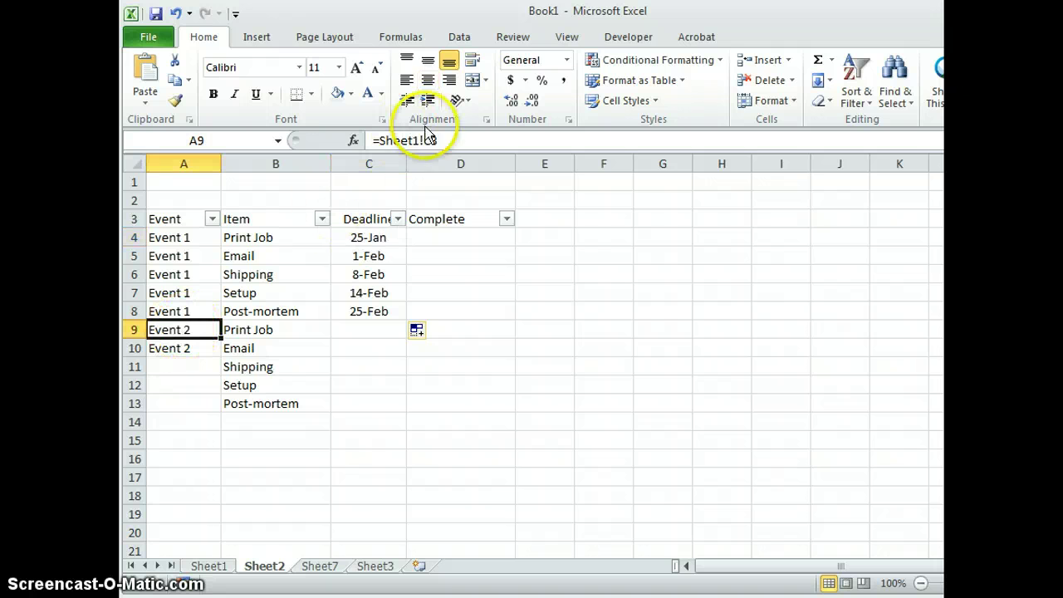
pyautogui.click(364, 328)
# Copy the formula text from C4 into C9 and change its reference so that it reads =Sheet1!C4.
pyautogui.click(380, 238)
pyautogui.moveTo(446, 137); pyautogui.dragTo(330, 31)
pyautogui.hotkey('ctrl', 'c')
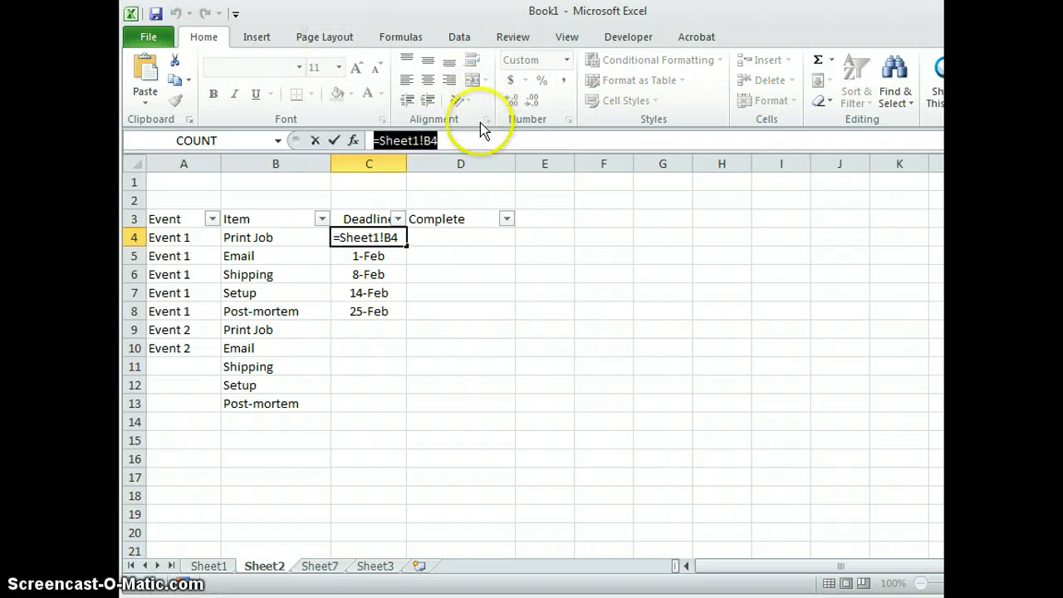
pyautogui.click(468, 140)
pyautogui.click(388, 328)
pyautogui.click(443, 143)
pyautogui.hotkey('ctrl', 'v')
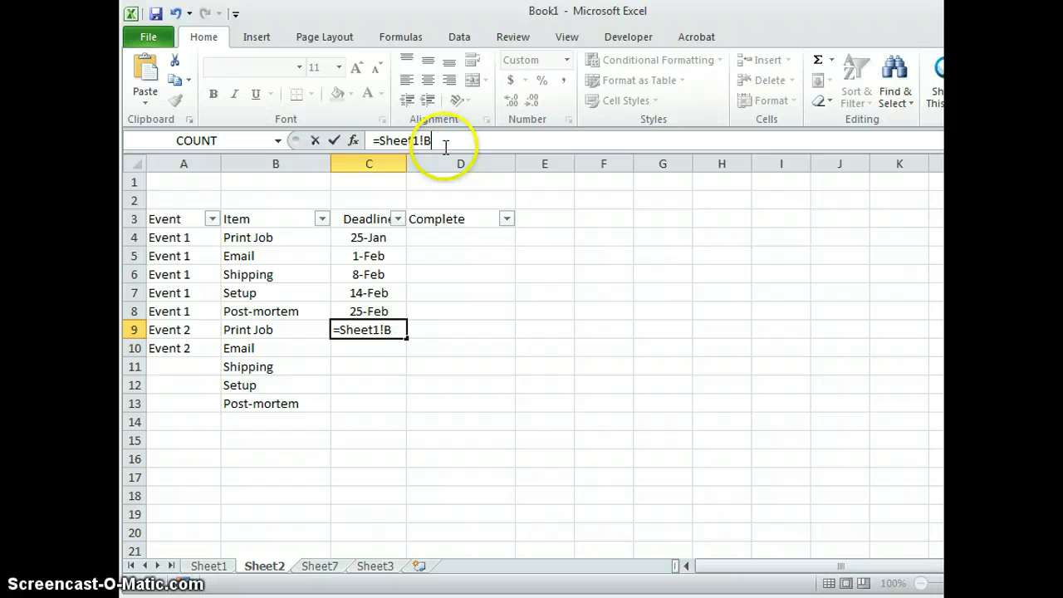
pyautogui.press('Return')
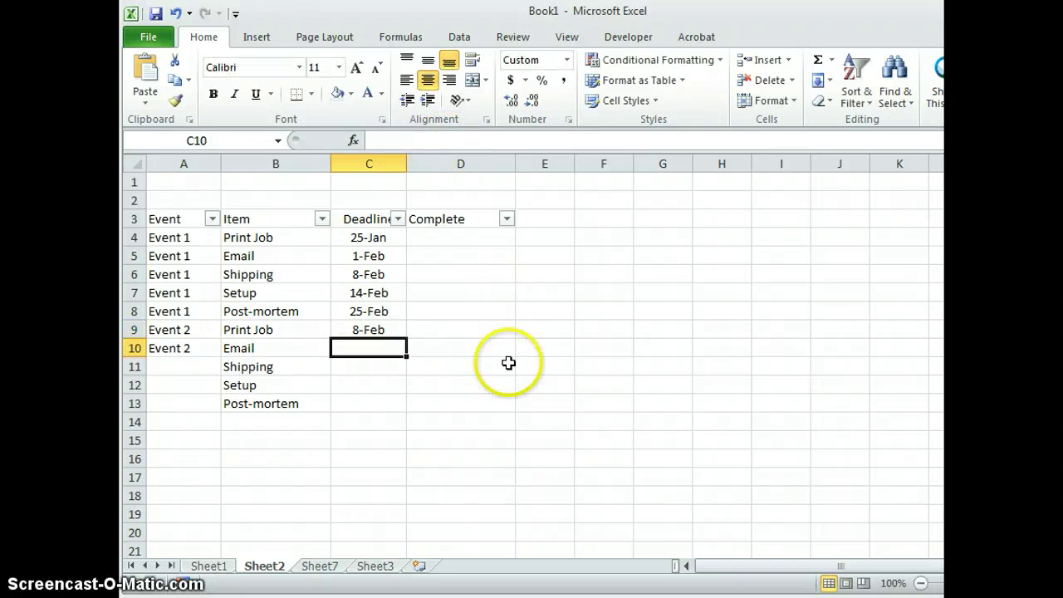
pyautogui.click(507, 404)
# Check the C9 deadline formula against Event 2's Print Job date in C4 of Sheet1 and view the neighbouring Email date in B5.
pyautogui.click(388, 328)
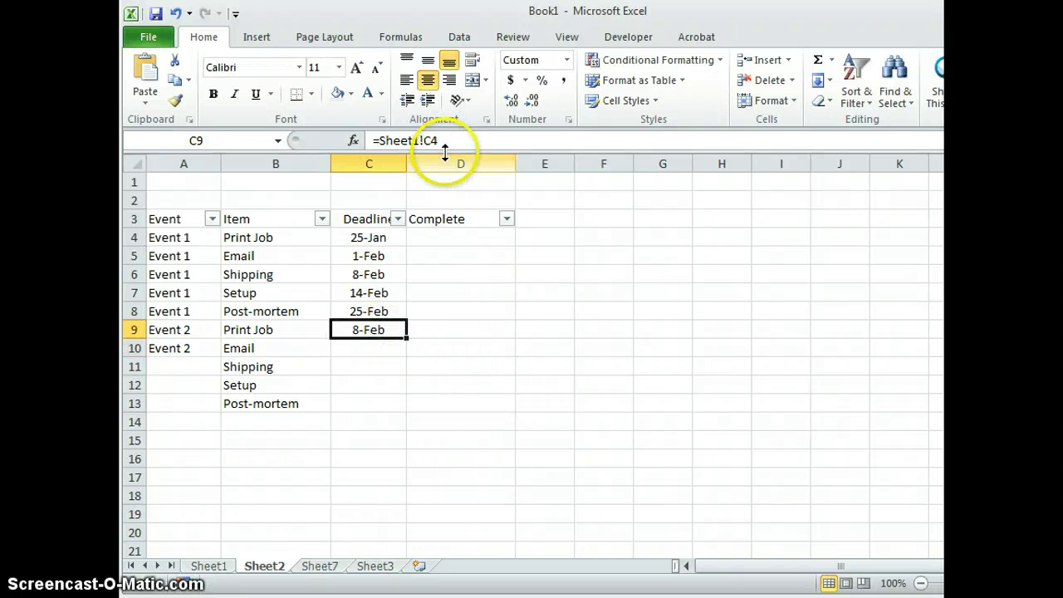
pyautogui.click(212, 567)
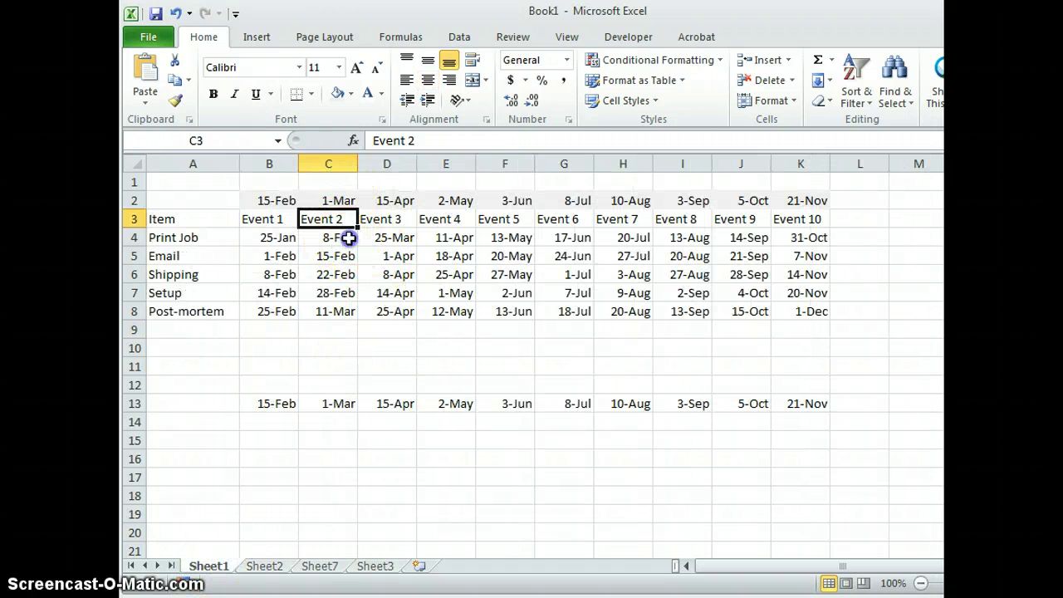
pyautogui.click(341, 236)
pyautogui.doubleClick(342, 234)
pyautogui.click(279, 254)
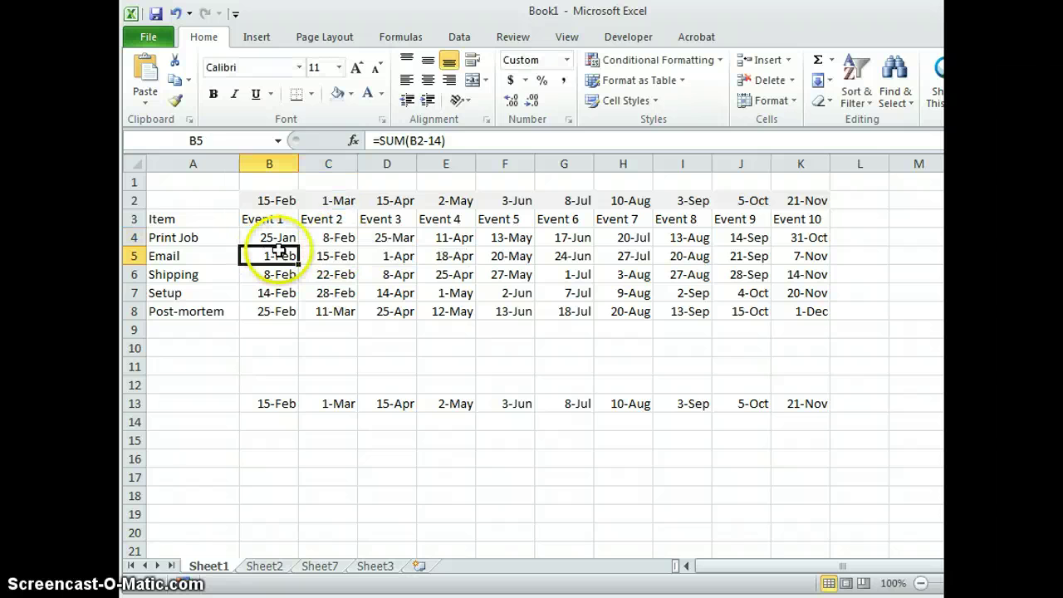
# Fill Sheet2's C9 deadline formula =Sheet1!C4 down through C13 for the Event 2 items.
pyautogui.click(264, 567)
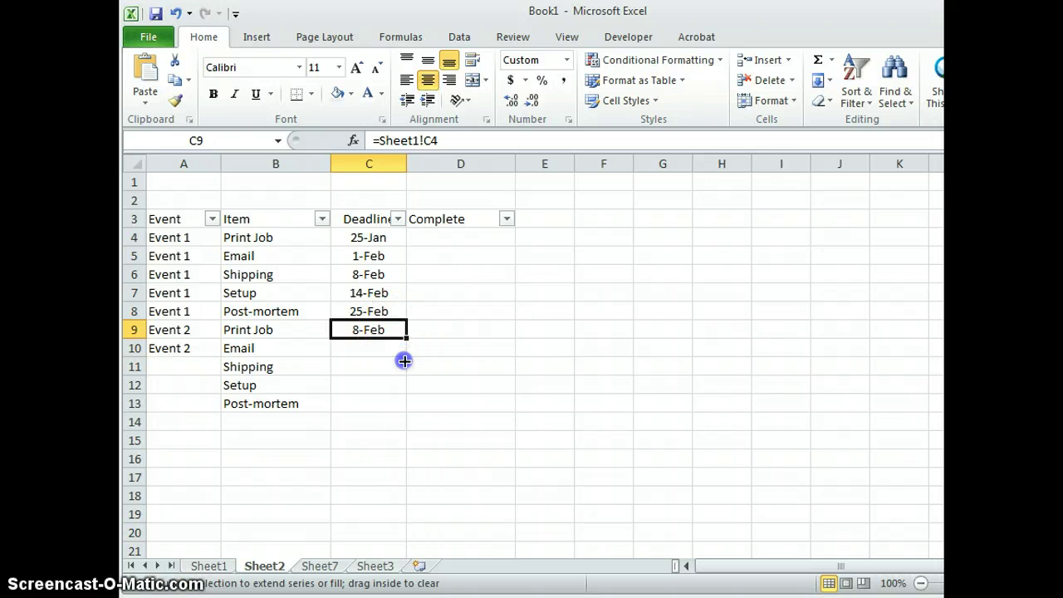
pyautogui.moveTo(402, 408); pyautogui.dragTo(402, 408)
pyautogui.click(374, 456)
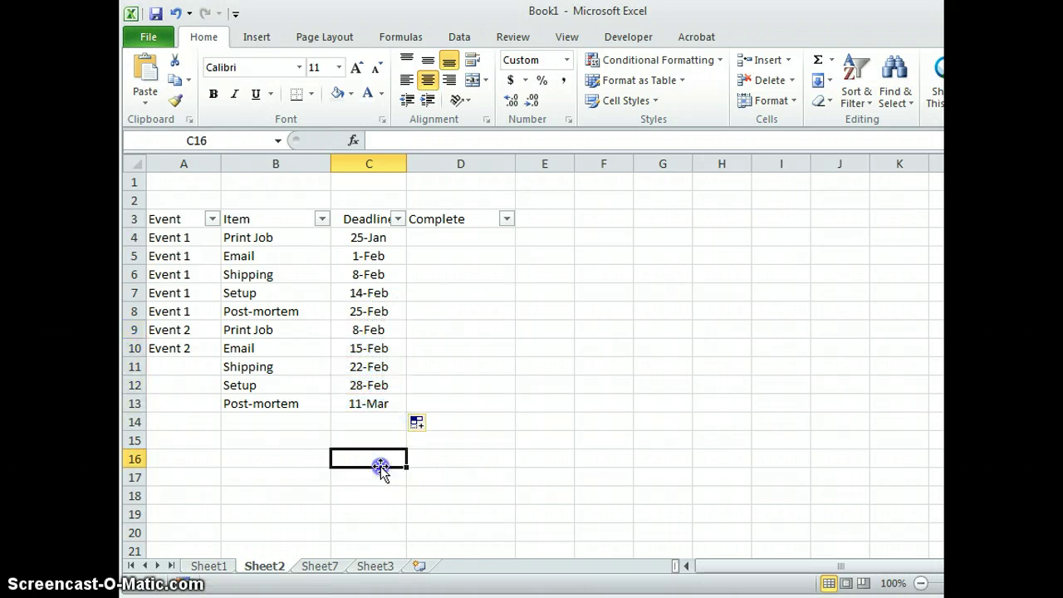
pyautogui.click(519, 445)
pyautogui.click(588, 349)
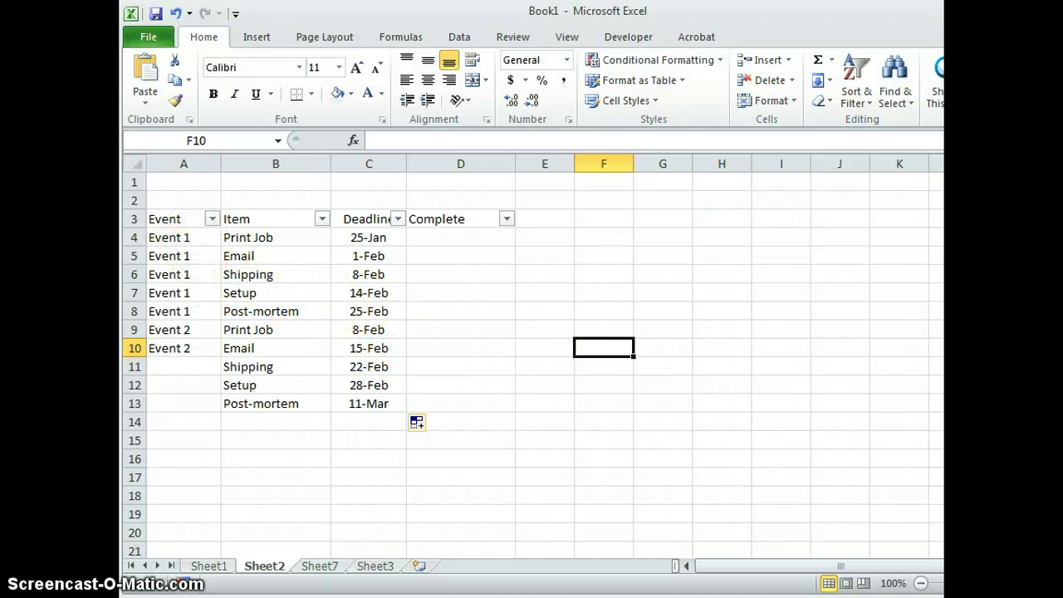
# View the sort and filter options of the Deadline column and close them without applying any.
pyautogui.click(646, 471)
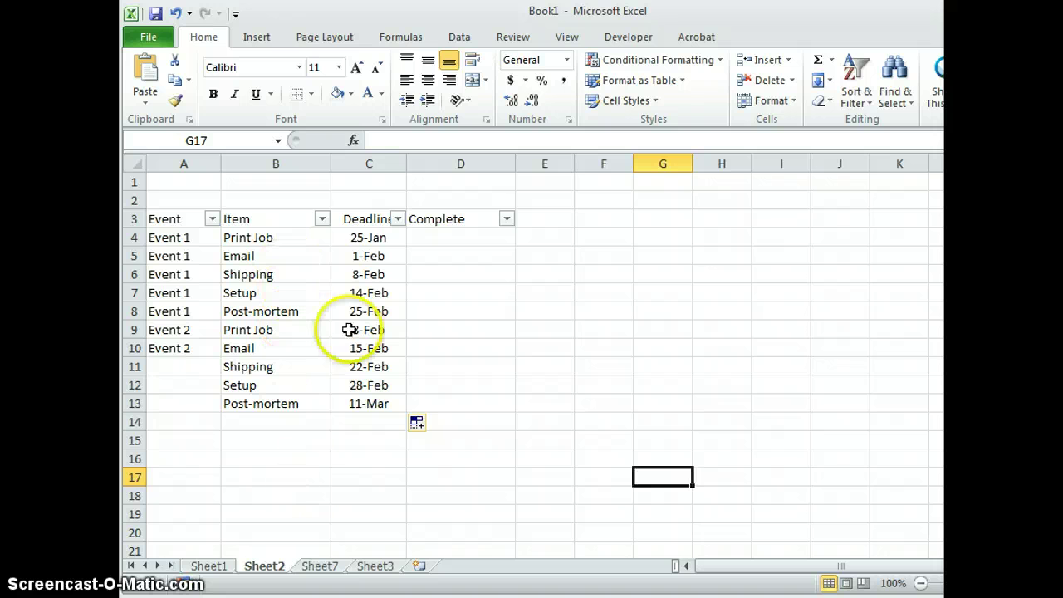
pyautogui.click(399, 219)
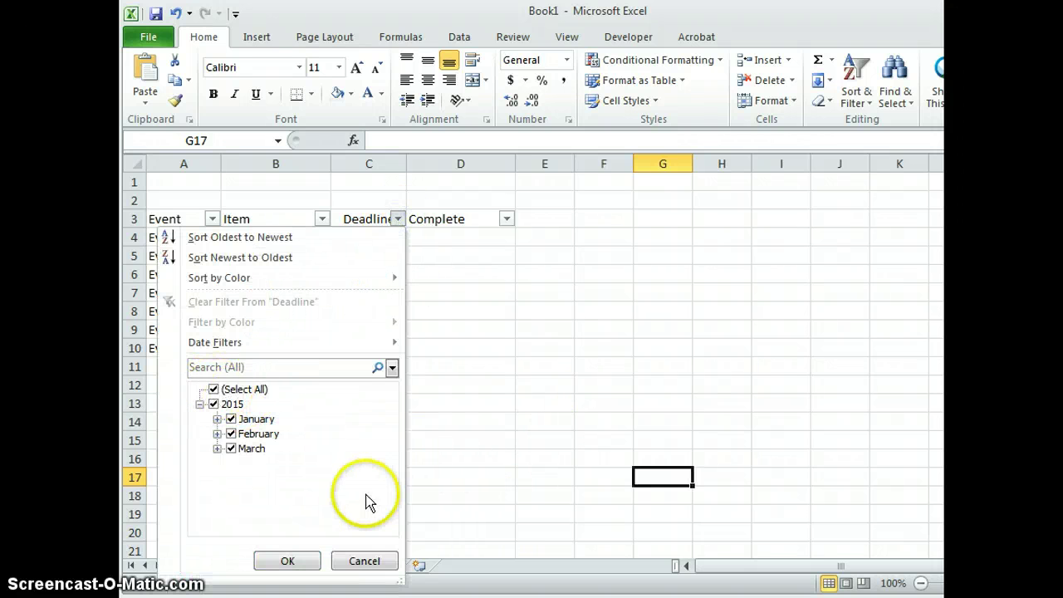
pyautogui.click(363, 561)
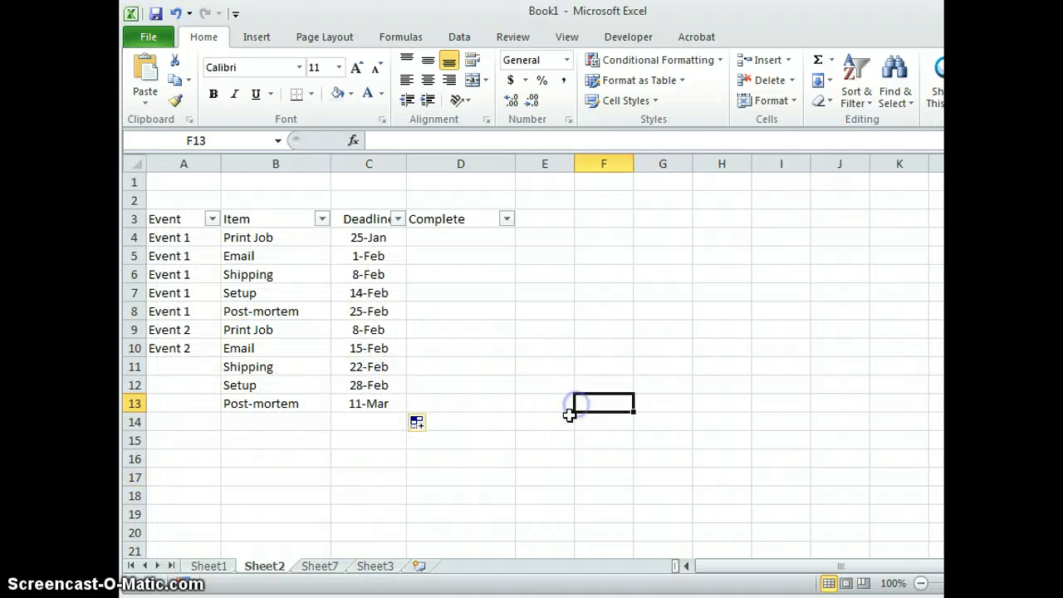